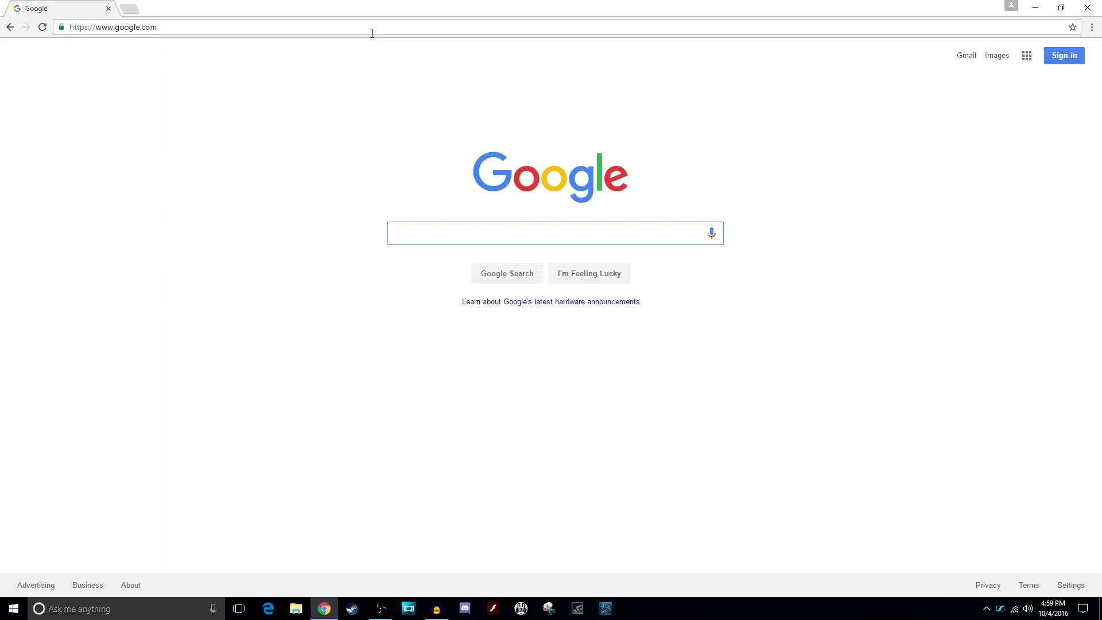
# - Go to pixlr.com and launch the Pixlr Editor web app
pyautogui.click(372, 27)
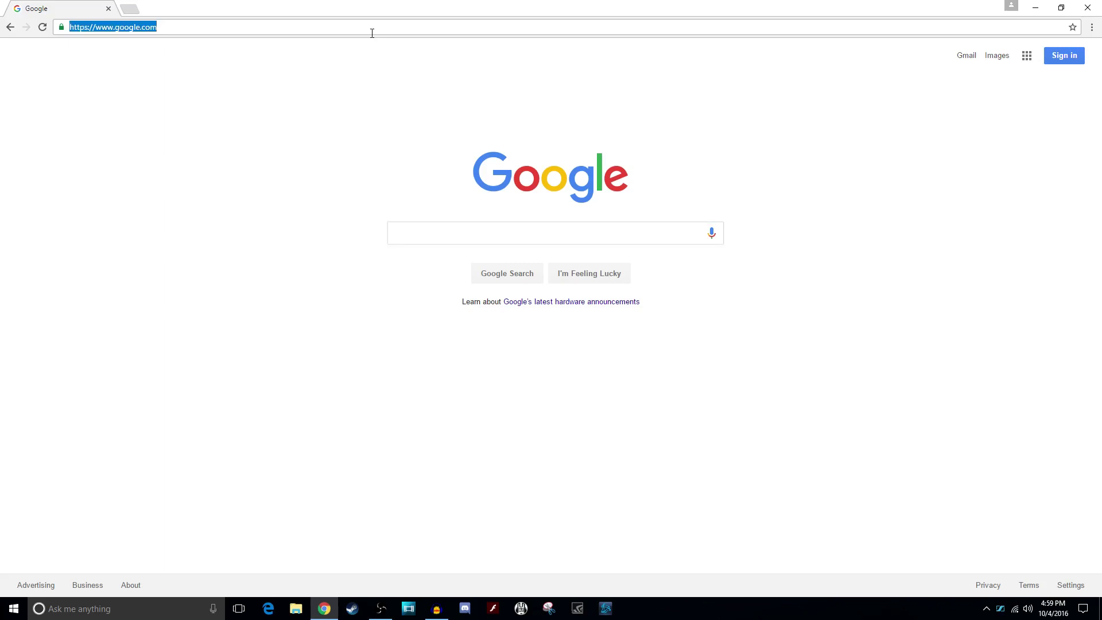
pyautogui.write('pixlr.')
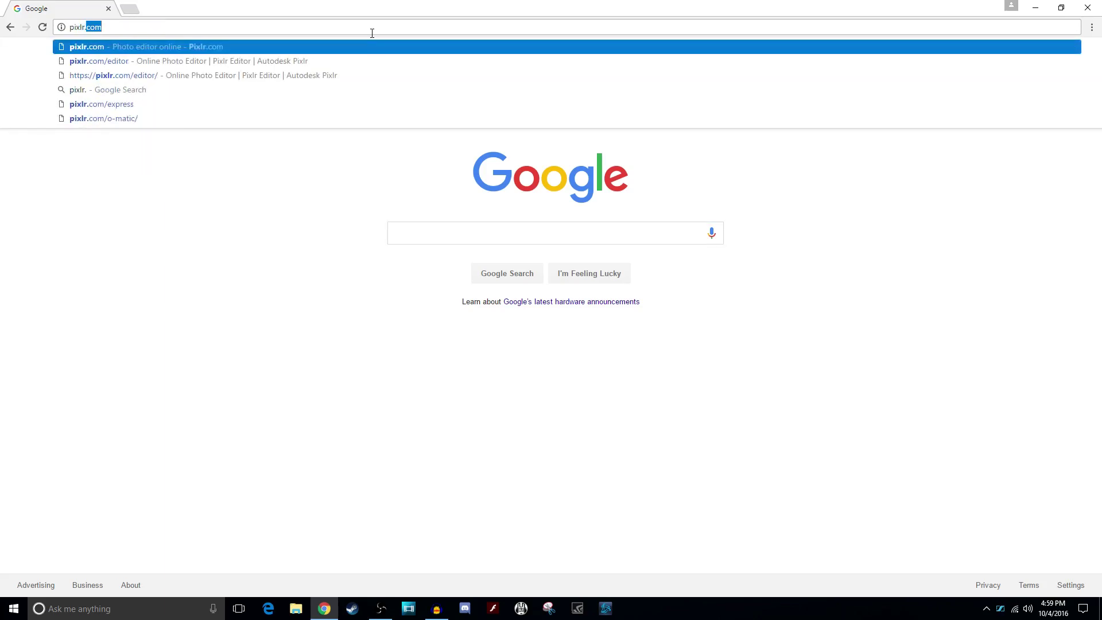
pyautogui.write('com')
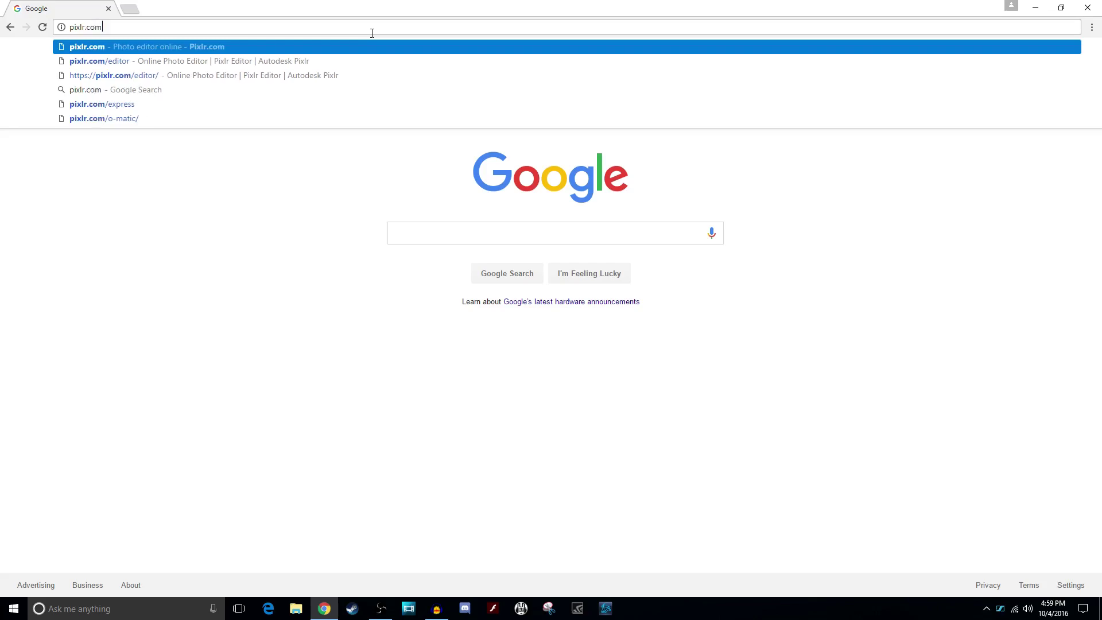
pyautogui.press('Return')
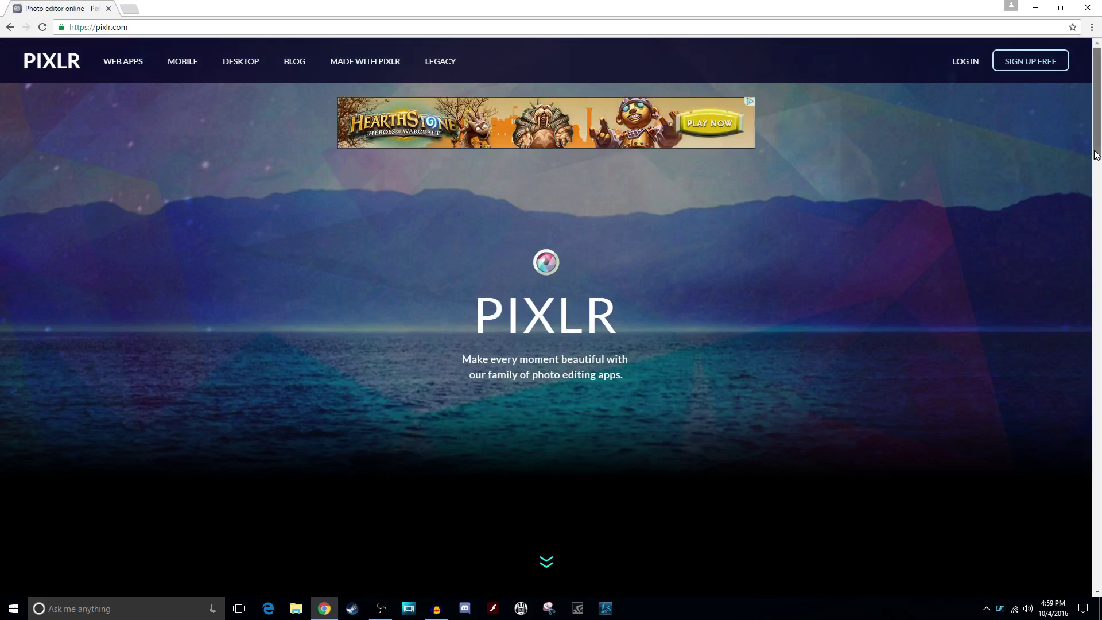
pyautogui.scroll(-2, 1097, 153)
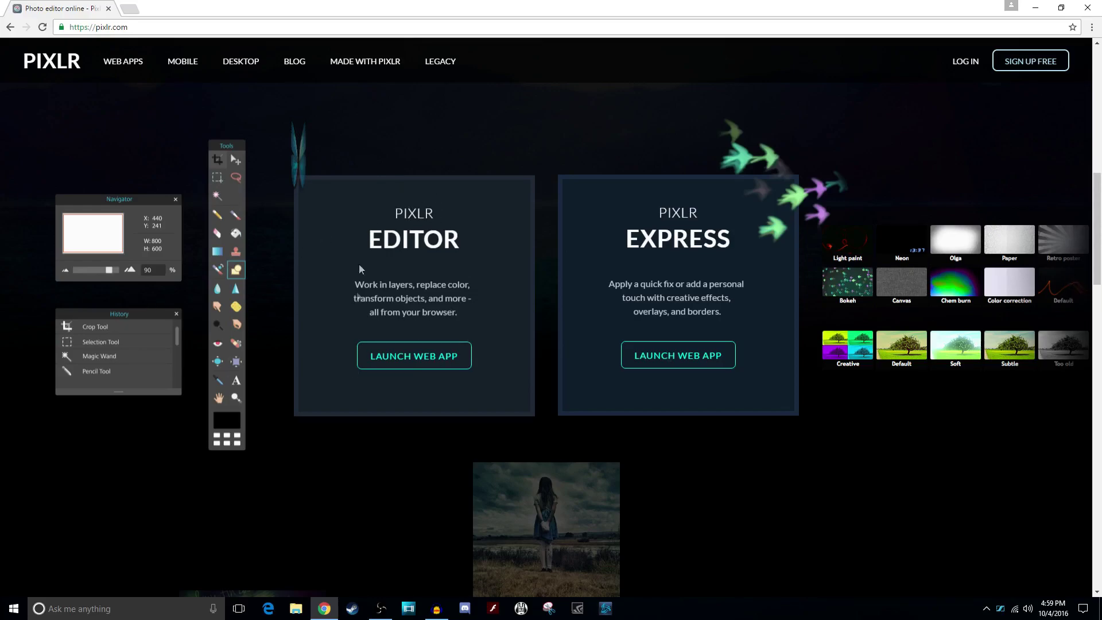
pyautogui.click(401, 362)
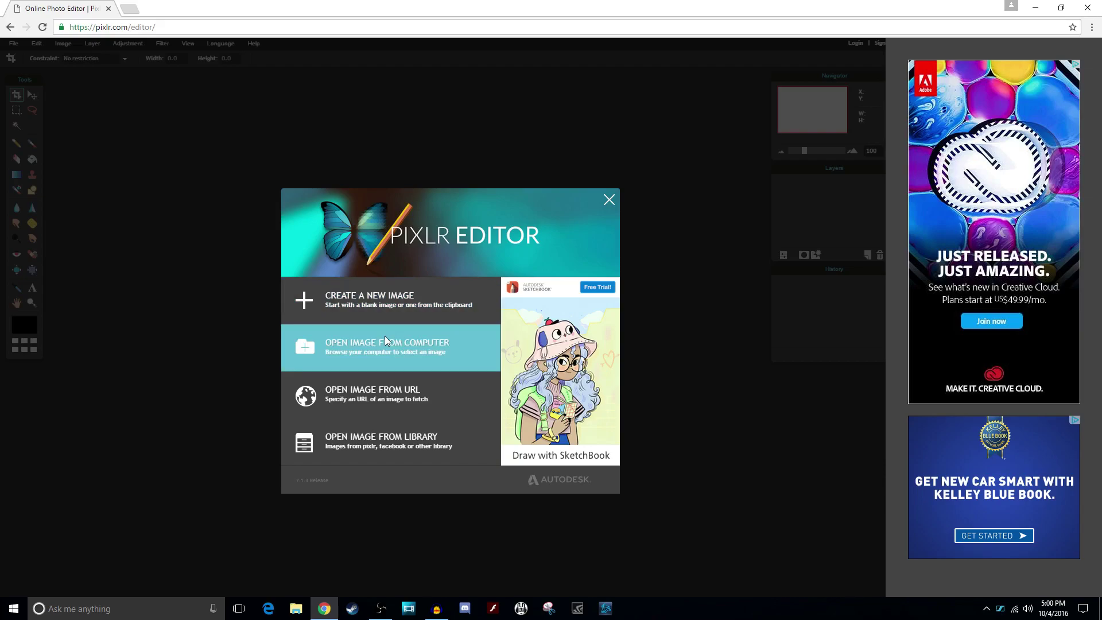
# - Start a new image and name it "Free Thumbnail Guide"
pyautogui.click(411, 309)
pyautogui.click(439, 278)
pyautogui.write('Free ')
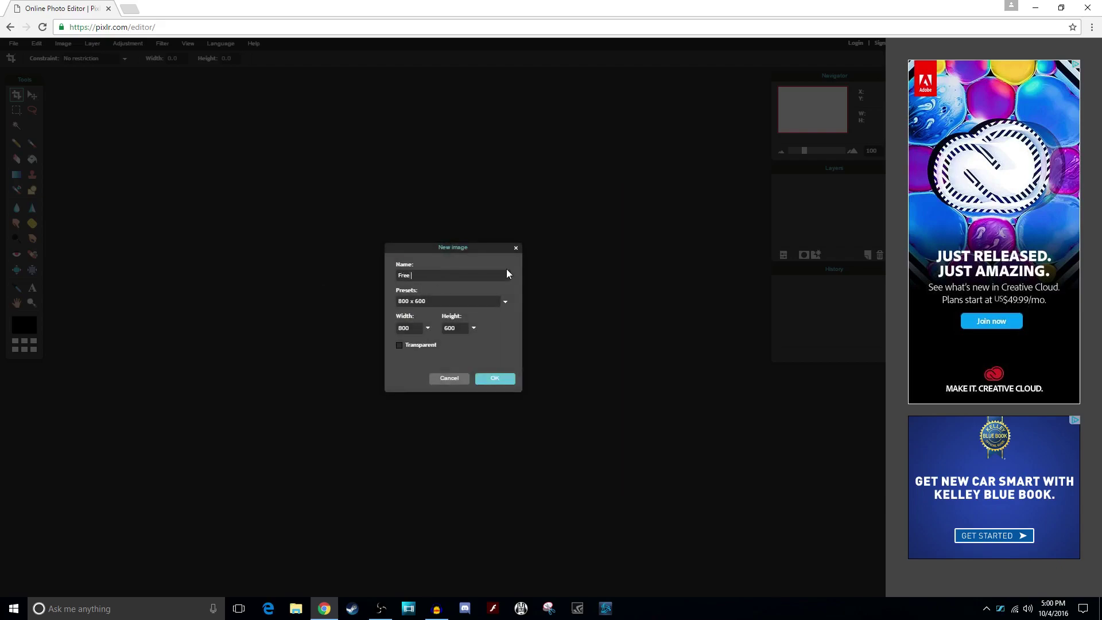
pyautogui.write('Thumbnail Guide')
# - Create the image with the Movie 720p preset (1280 x 720) and a transparent background
pyautogui.click(487, 301)
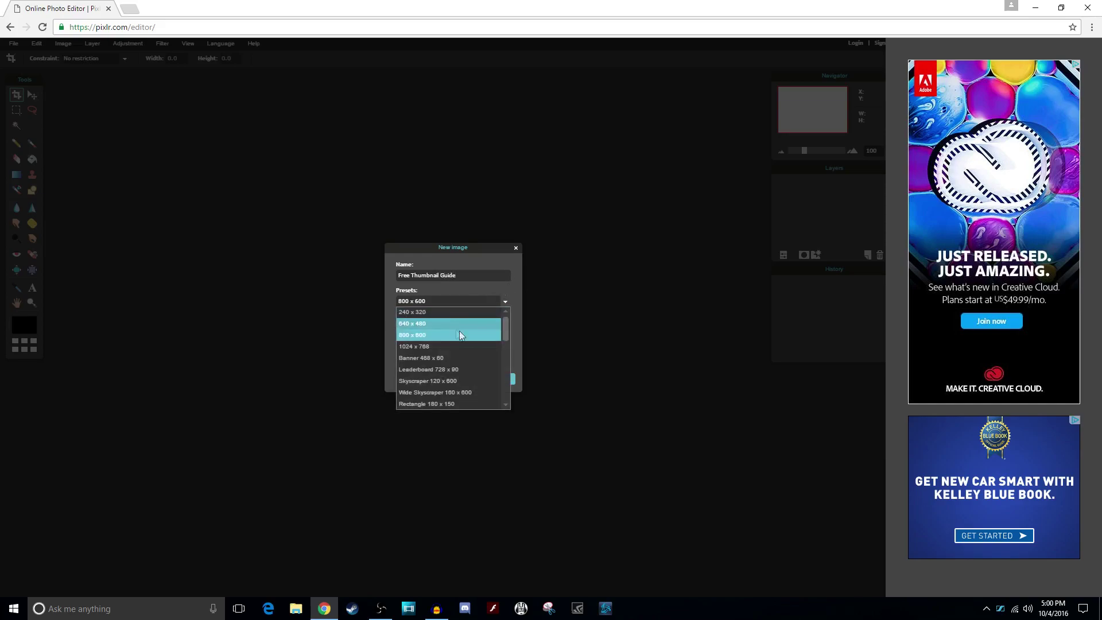
pyautogui.moveTo(507, 333); pyautogui.dragTo(508, 408)
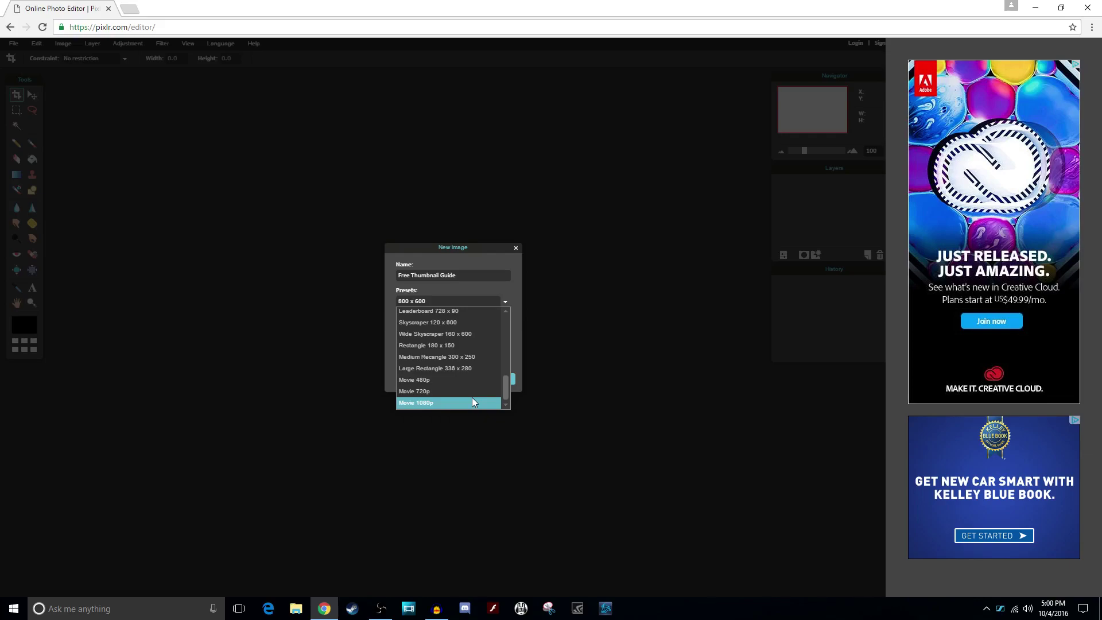
pyautogui.press('Up')
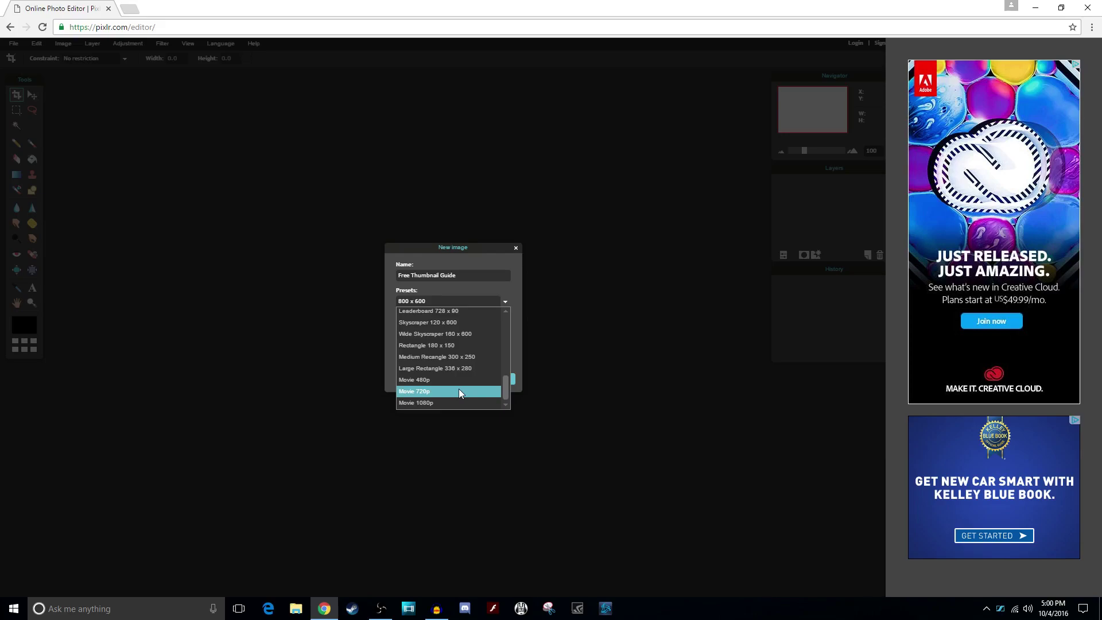
pyautogui.click(459, 390)
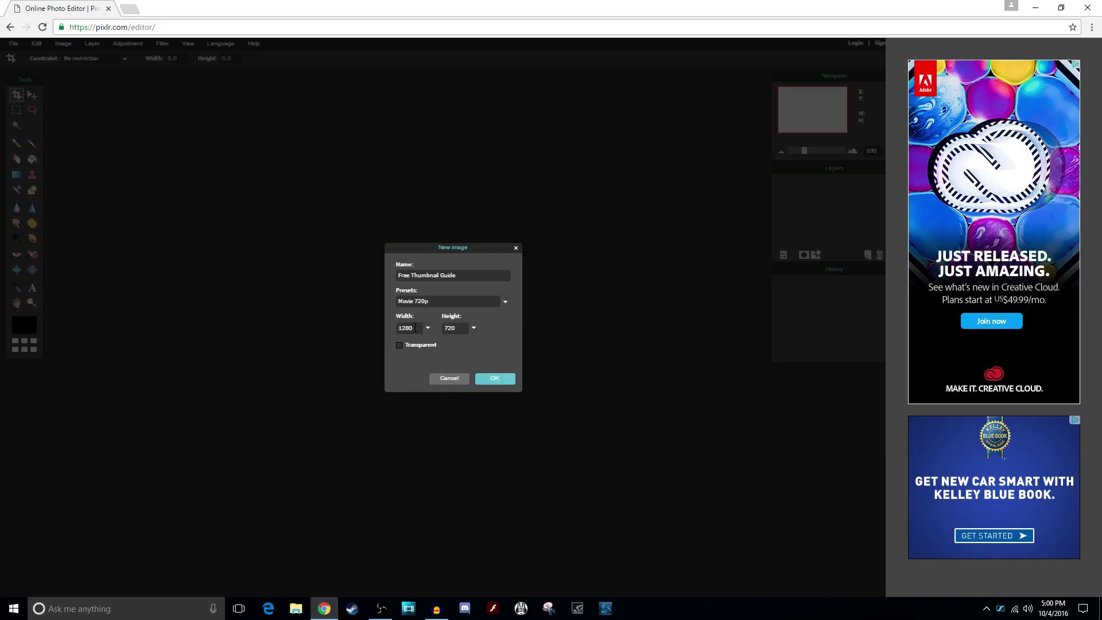
pyautogui.write('1920')
pyautogui.press('Tab')
pyautogui.write('1080')
pyautogui.click(442, 302)
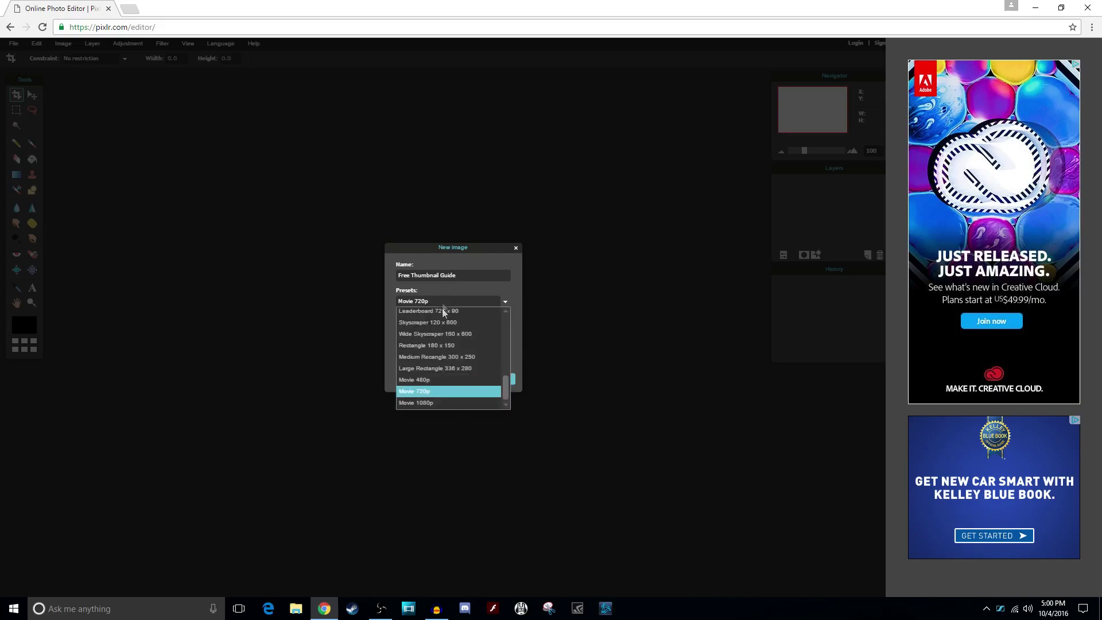
pyautogui.click(444, 393)
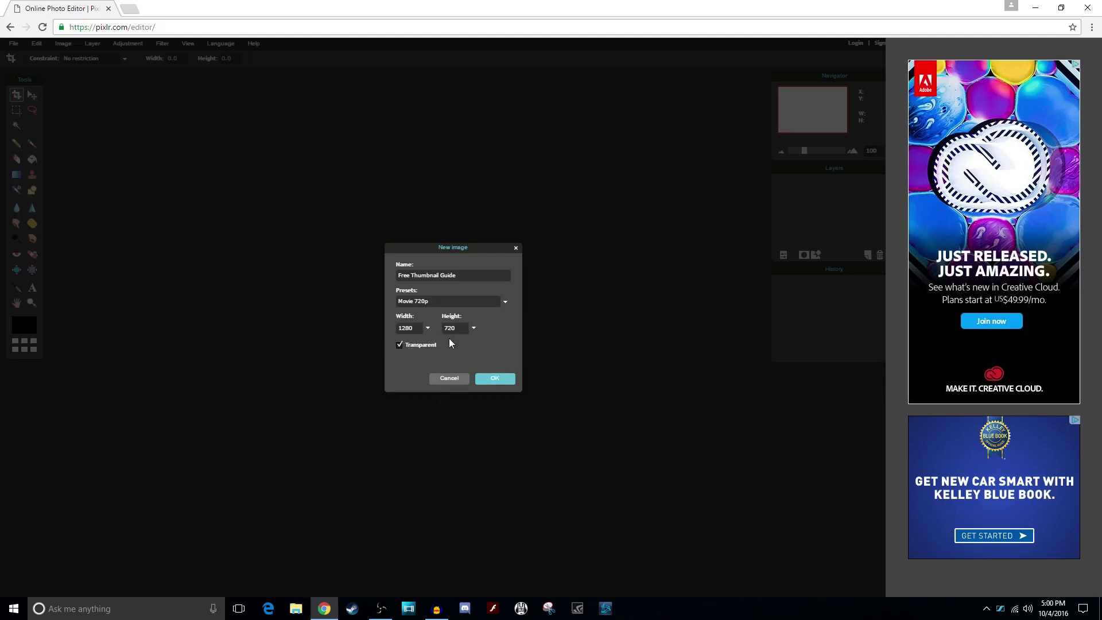
pyautogui.click(495, 379)
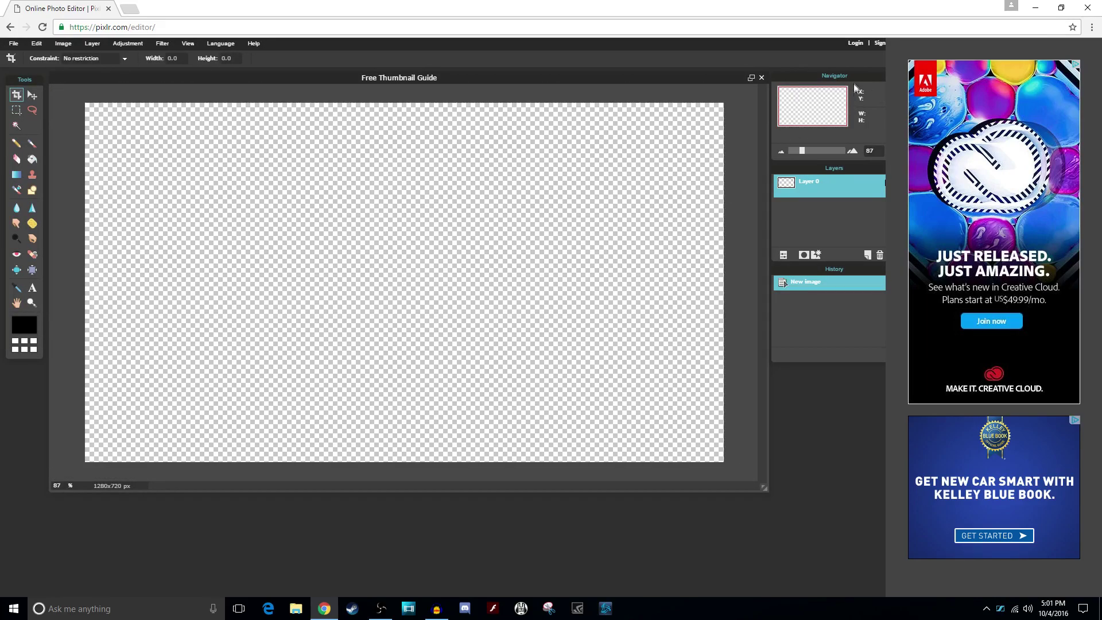
# - Shift the Navigator, Layers and History panels clear of the advertisement and set the canvas zoom to 81%
pyautogui.moveTo(853, 84); pyautogui.dragTo(838, 77)
pyautogui.moveTo(790, 153); pyautogui.dragTo(786, 151)
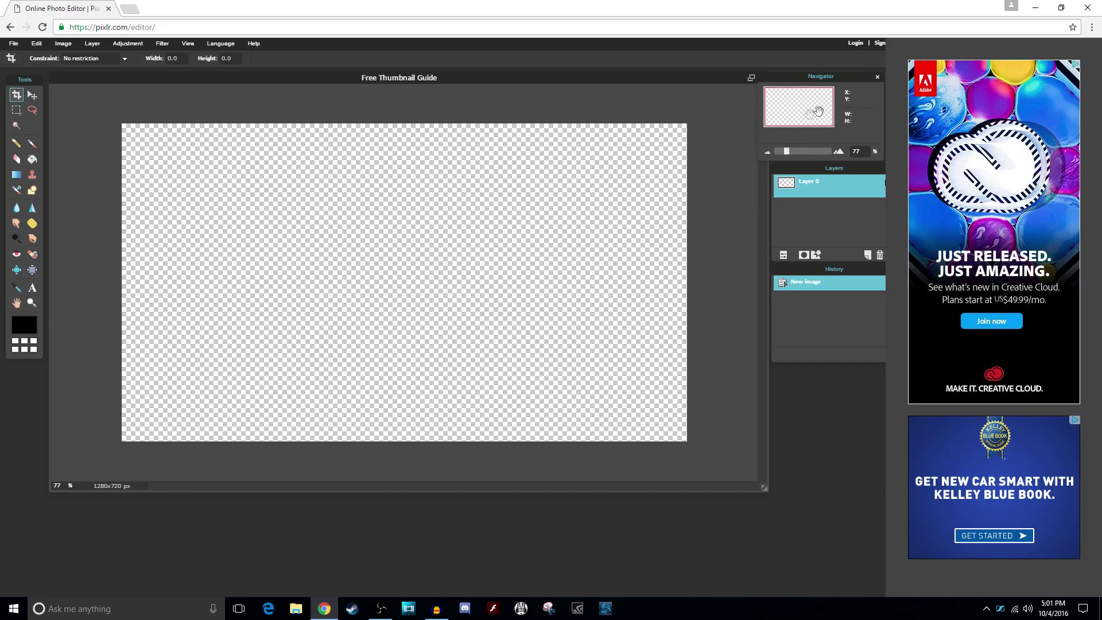
pyautogui.moveTo(846, 167); pyautogui.dragTo(826, 166)
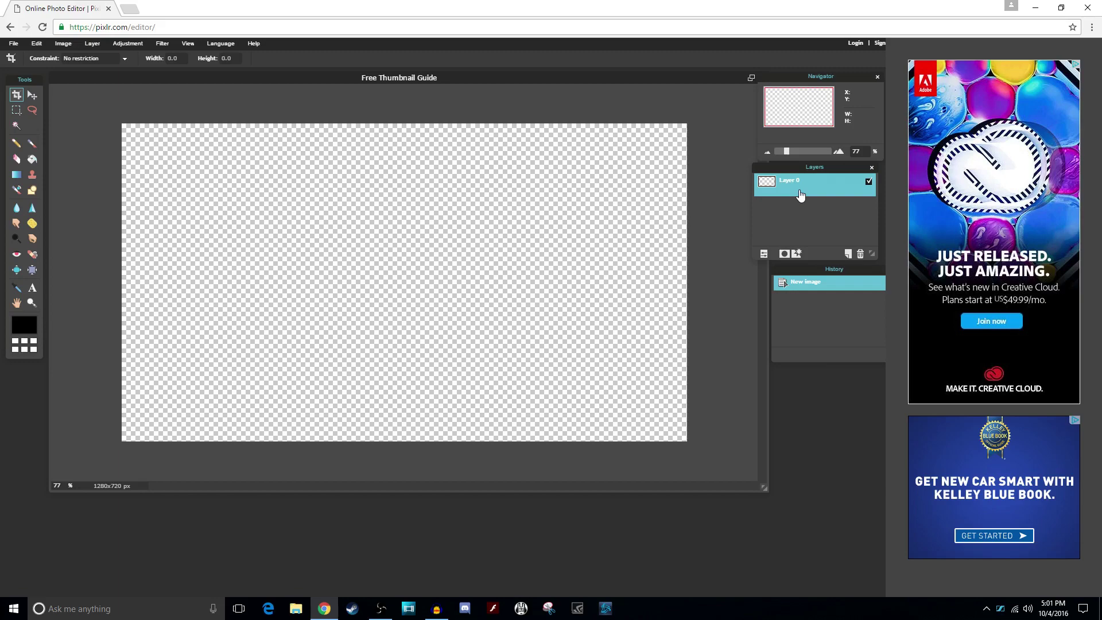
pyautogui.moveTo(840, 273); pyautogui.dragTo(823, 276)
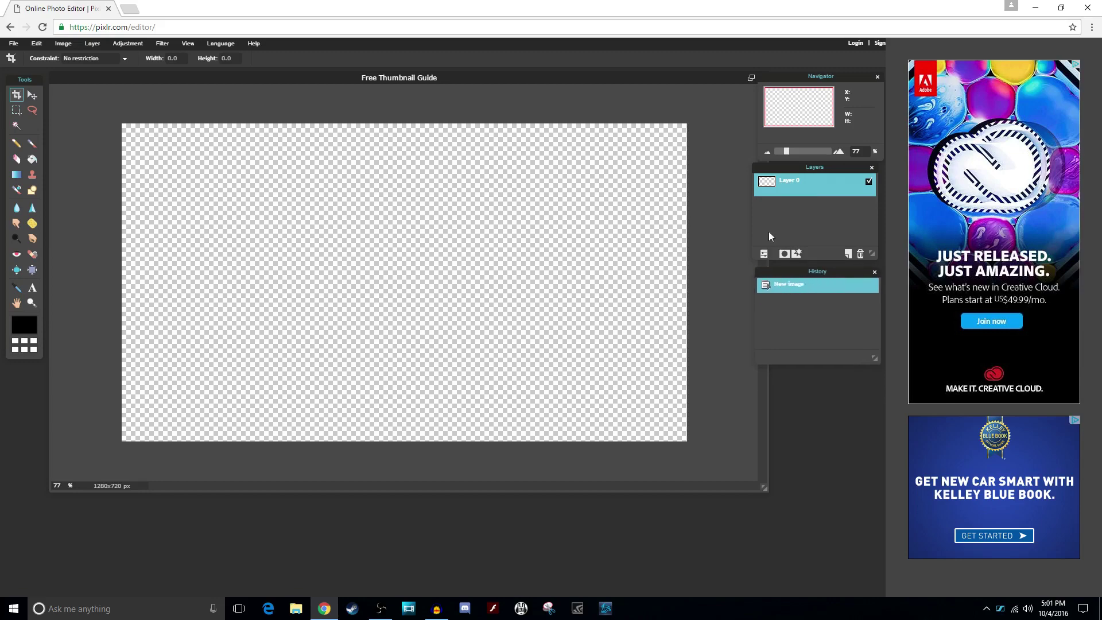
pyautogui.scroll(1, 452, 218)
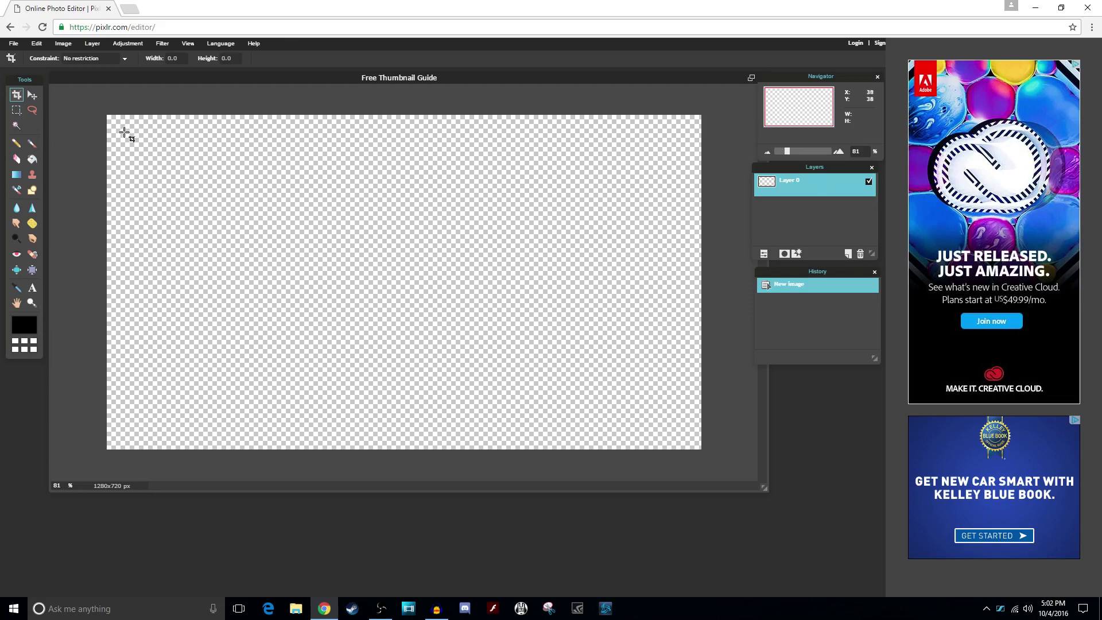
# - Add the image "Profile Picture 1080p" from the Pixlr Thumbnail Guide folder as a new layer
pyautogui.click(32, 95)
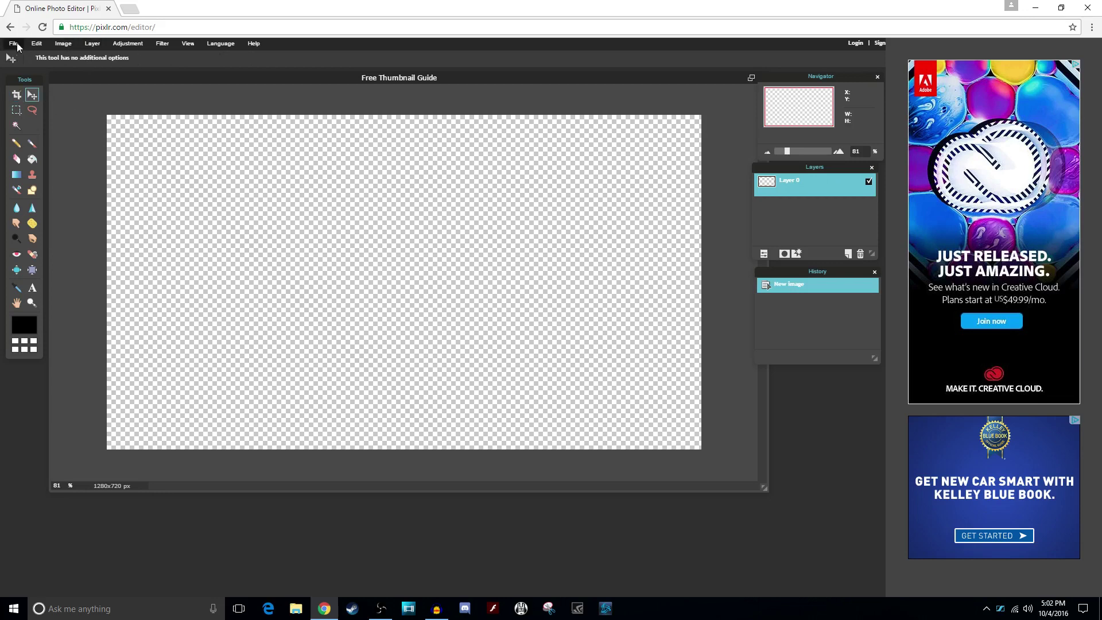
pyautogui.click(94, 44)
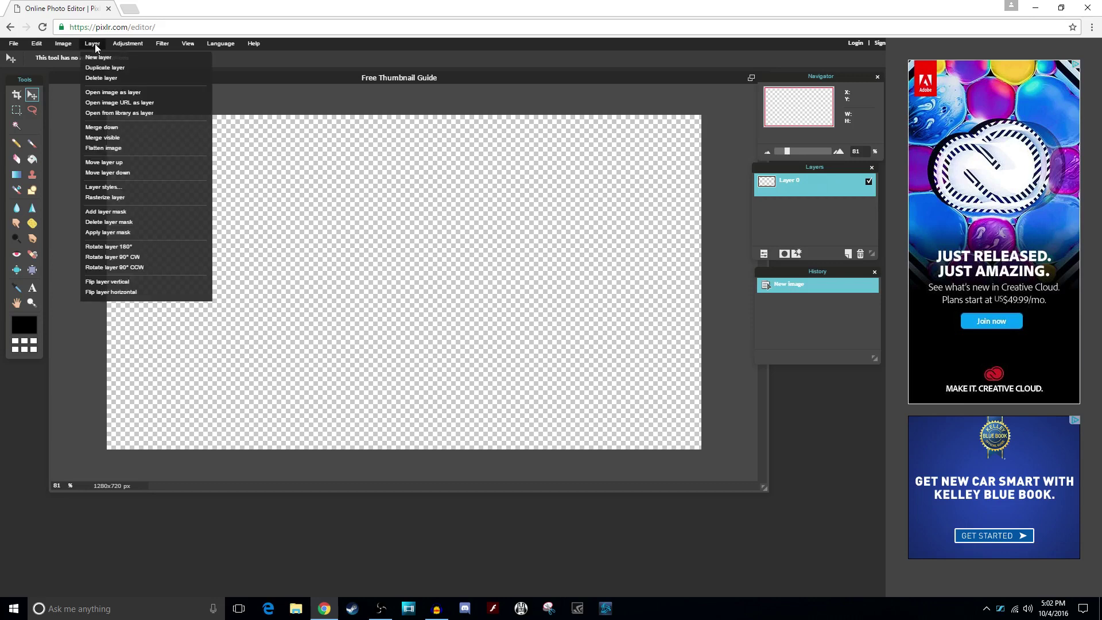
pyautogui.click(117, 92)
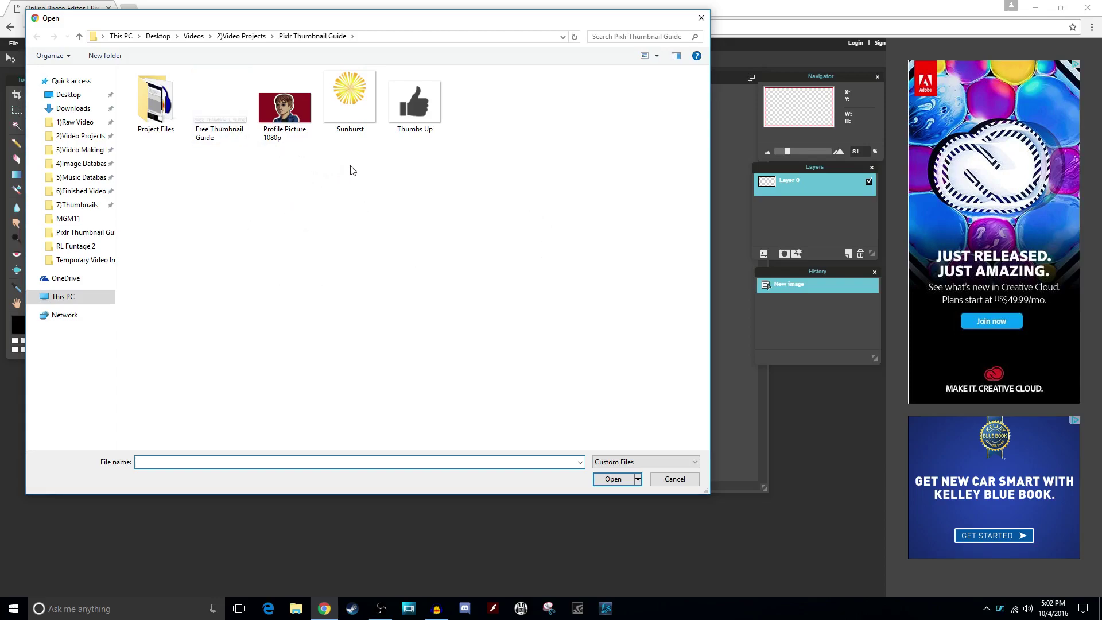
pyautogui.click(272, 130)
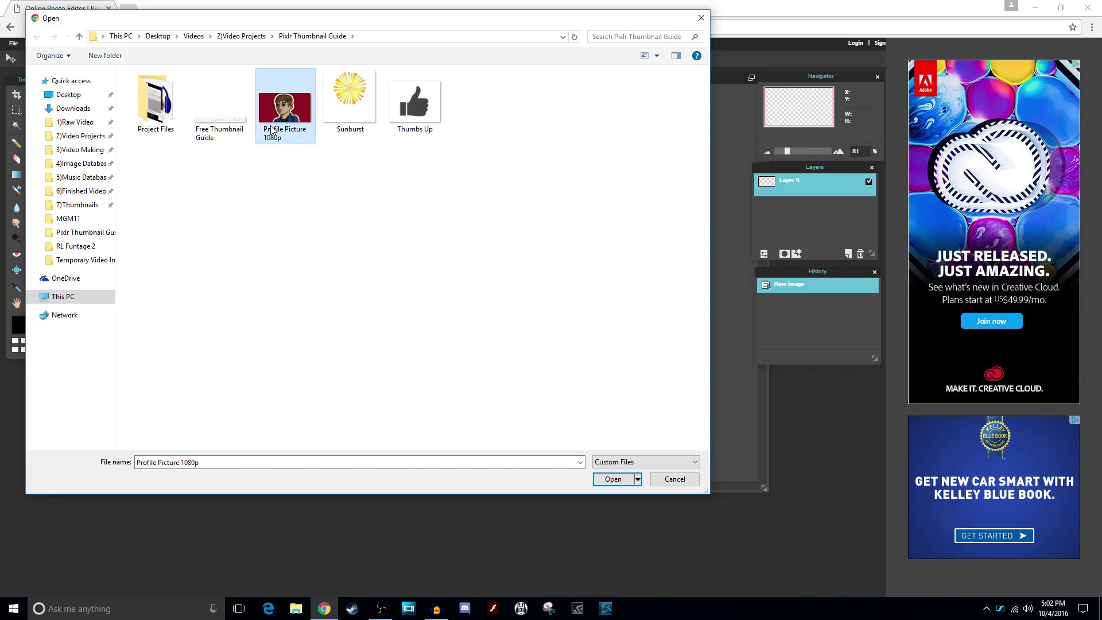
pyautogui.doubleClick(272, 131)
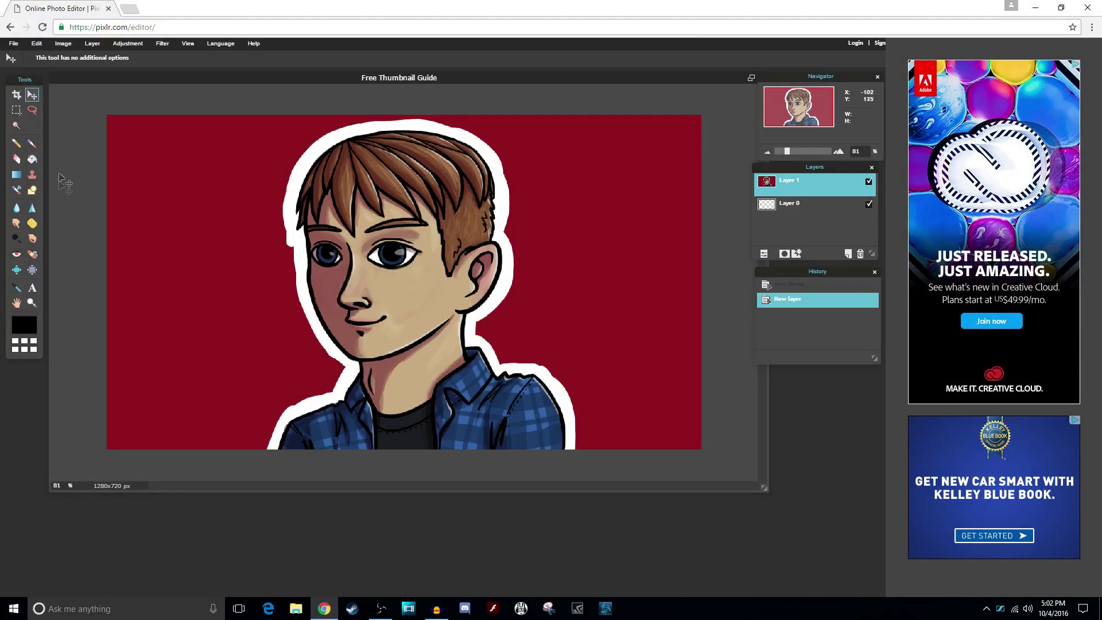
# - Select the light skin area of the portrait's face using the Wand tool with tolerance 21
pyautogui.click(17, 126)
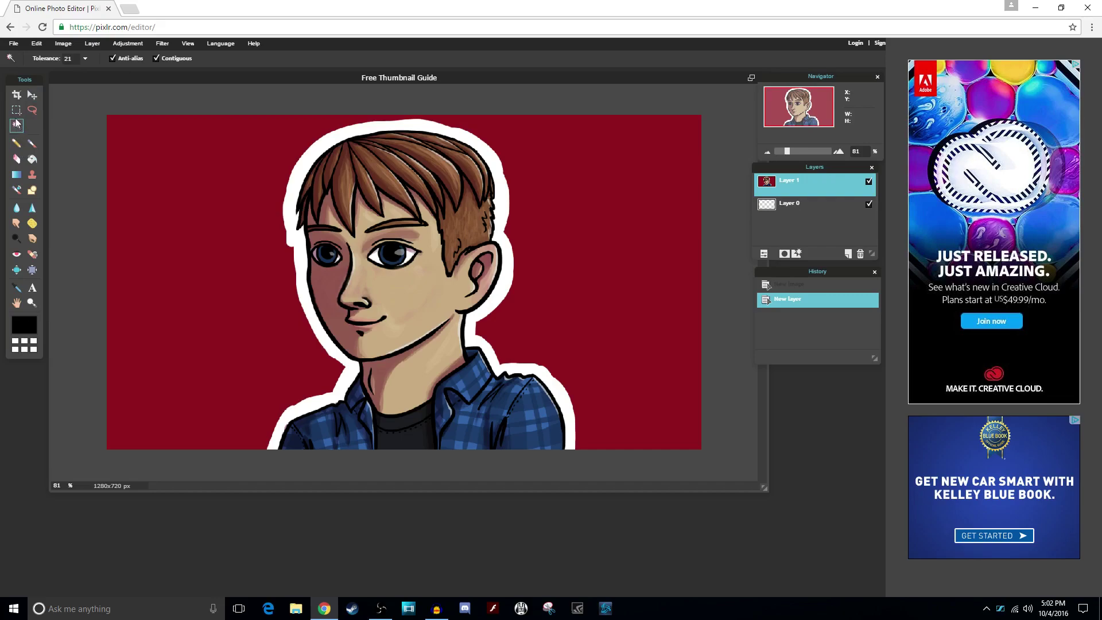
pyautogui.click(82, 60)
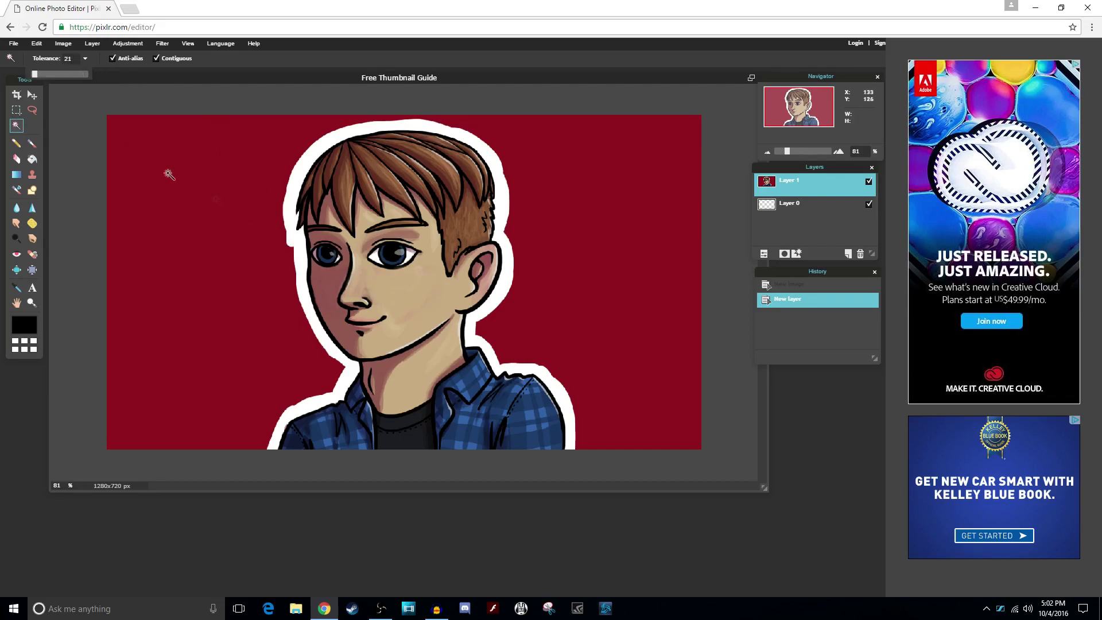
pyautogui.click(426, 308)
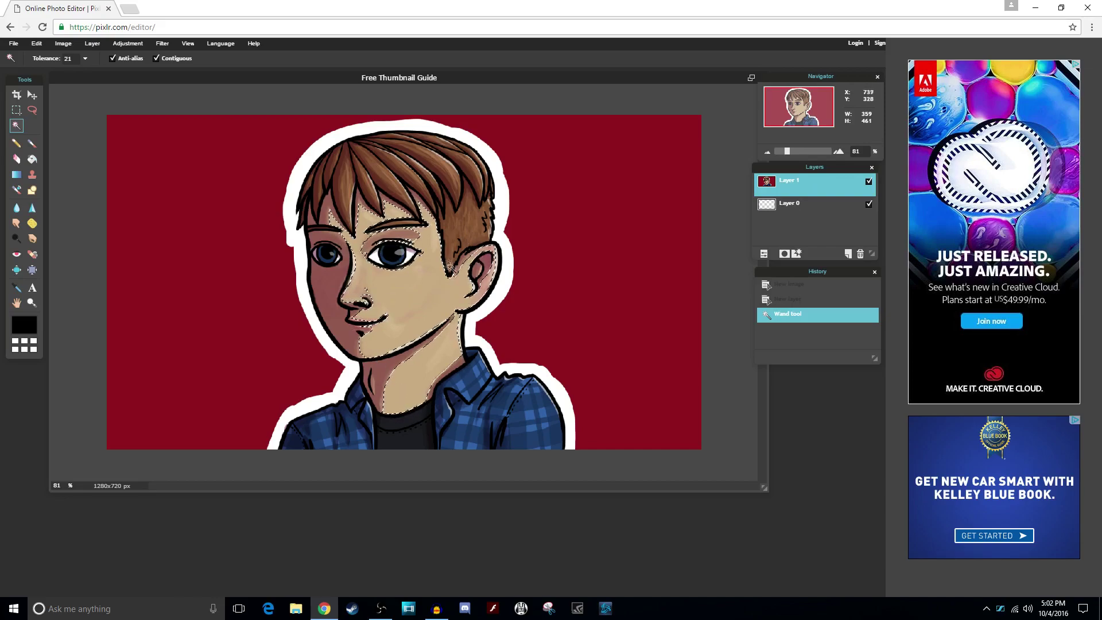
# - Try the Wand selection on the face with tolerance 163 and deselect it
pyautogui.click(85, 58)
pyautogui.moveTo(36, 74); pyautogui.dragTo(67, 85)
pyautogui.click(277, 102)
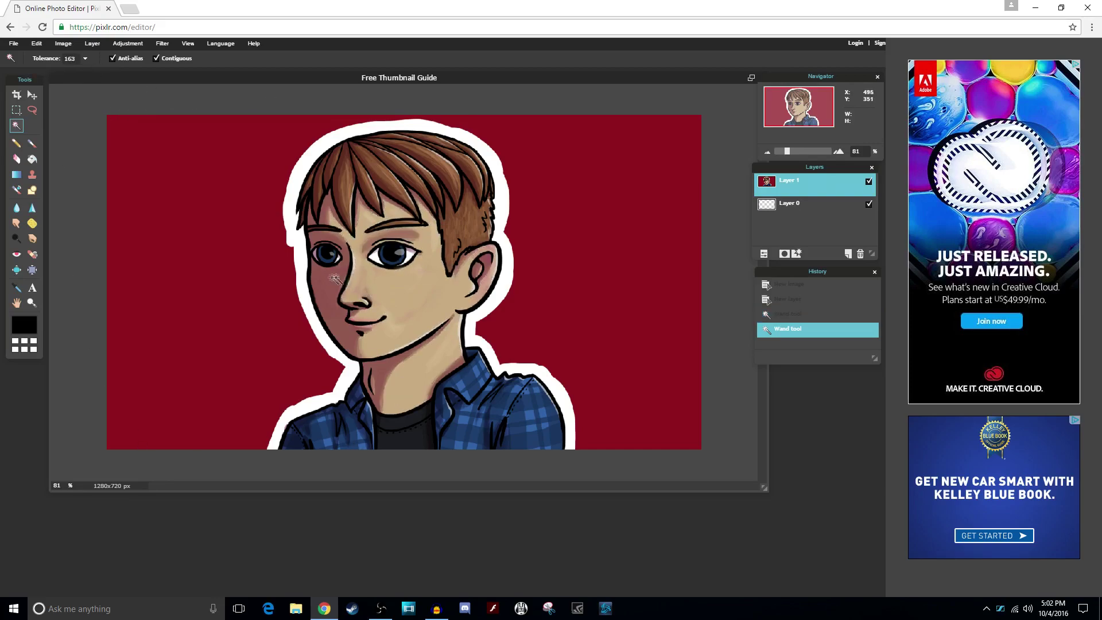
pyautogui.click(388, 286)
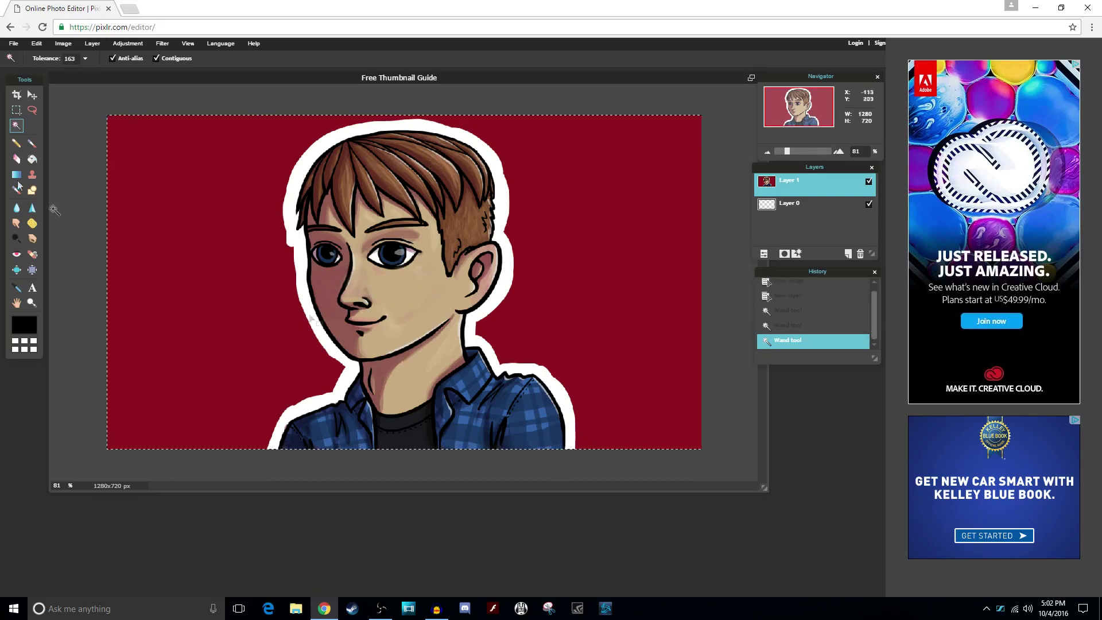
pyautogui.click(113, 97)
# - Try the Wand selection on the face with tolerance 66 and clear the selection
pyautogui.click(70, 58)
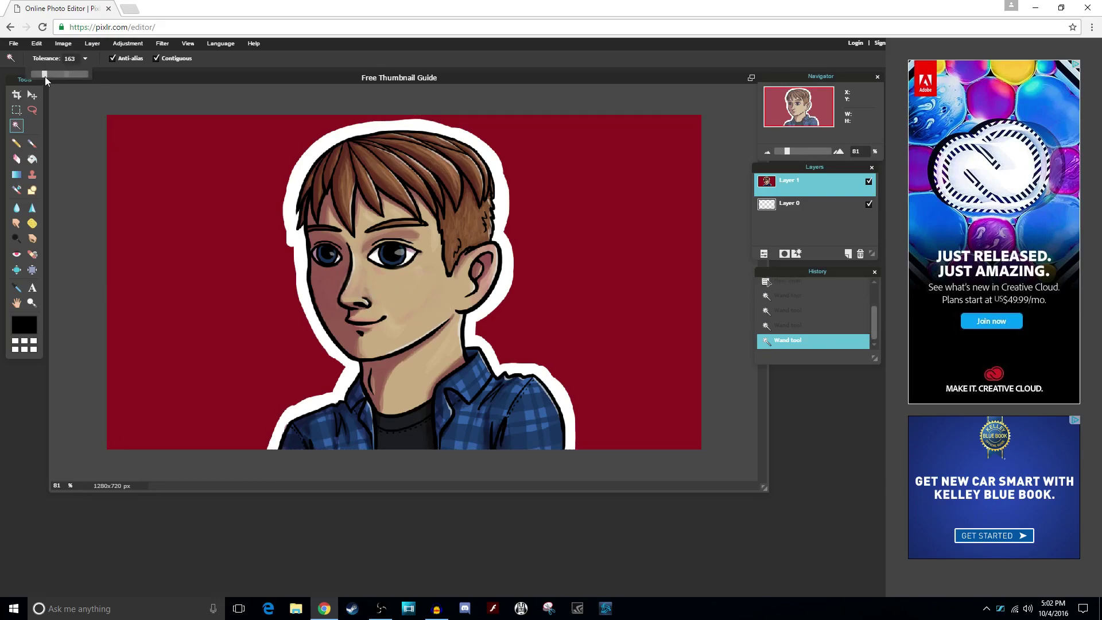
pyautogui.click(433, 284)
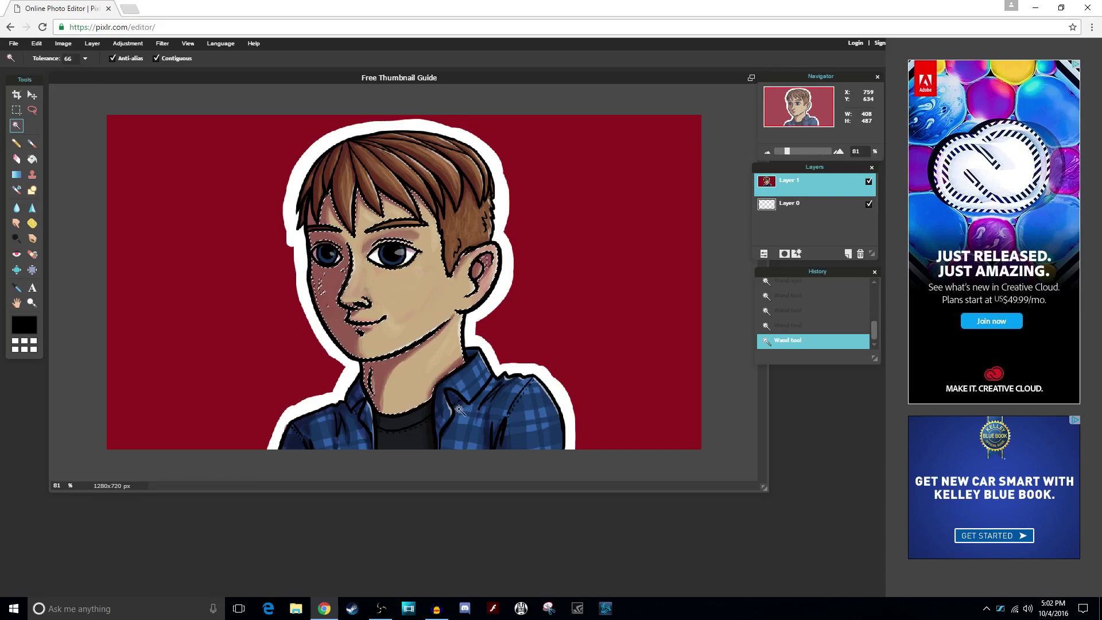
pyautogui.click(100, 104)
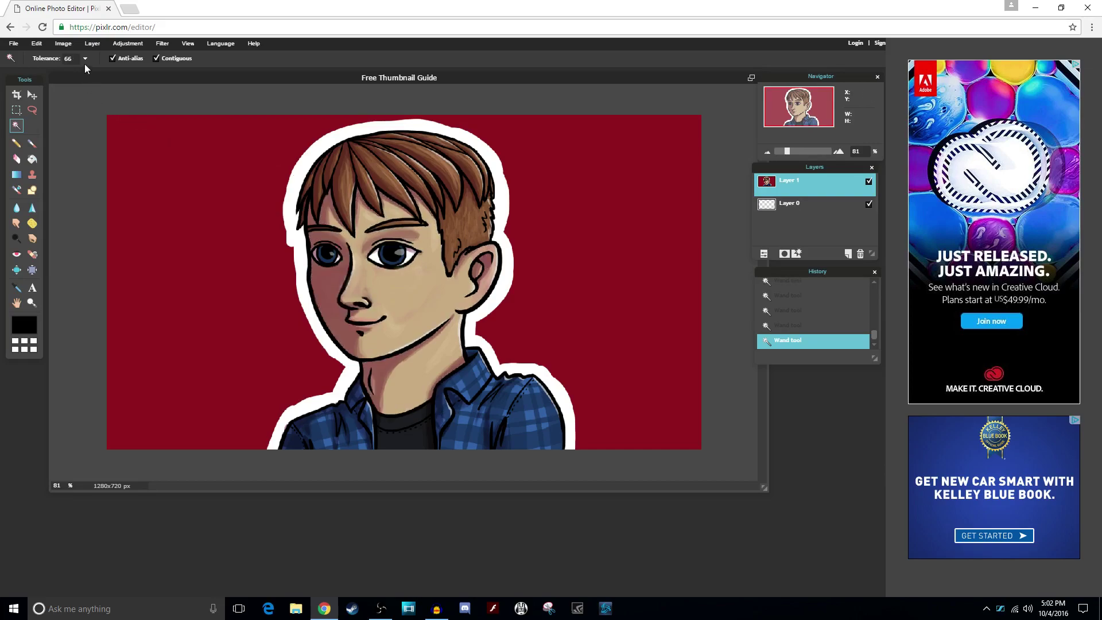
# - Try a Wand selection on the picture with tolerance 179 and clear it
pyautogui.moveTo(46, 75); pyautogui.dragTo(89, 73)
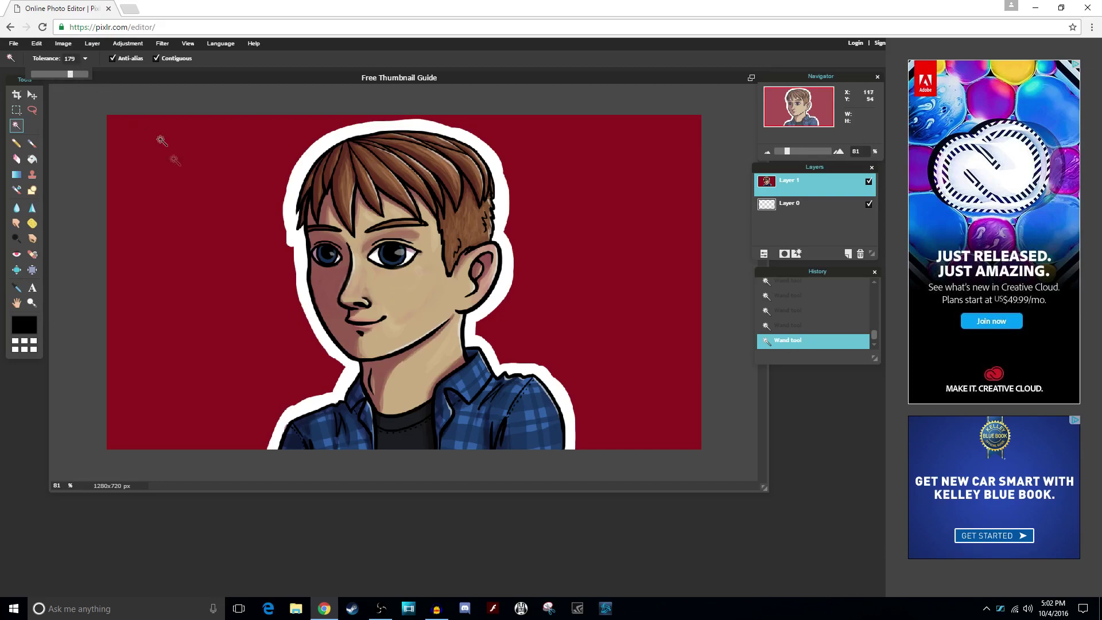
pyautogui.click(308, 141)
pyautogui.hotkey('ctrl', 'd')
# - Select the red background with Wand tolerance 97, delete it from the portrait layer and deselect
pyautogui.click(85, 58)
pyautogui.click(52, 74)
pyautogui.click(219, 272)
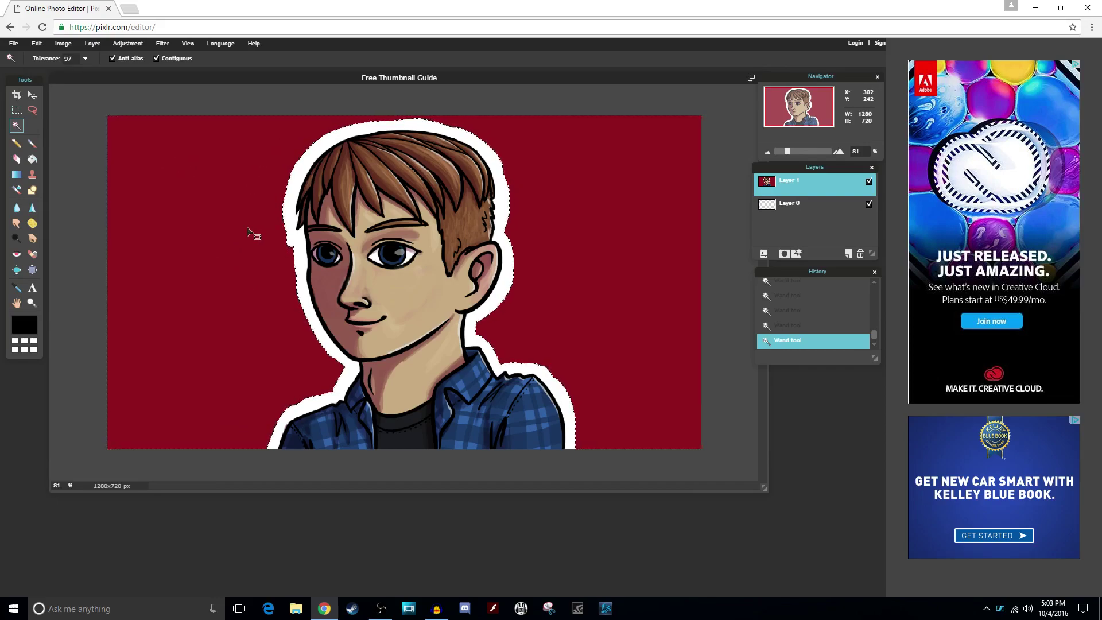
pyautogui.press('Delete')
pyautogui.click(63, 110)
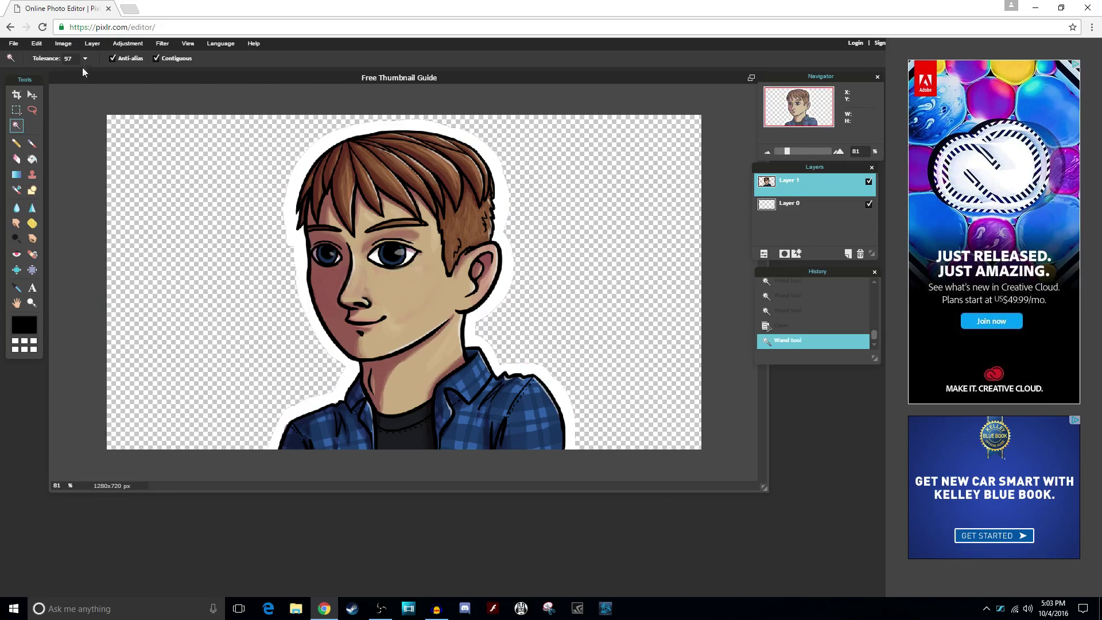
pyautogui.click(37, 43)
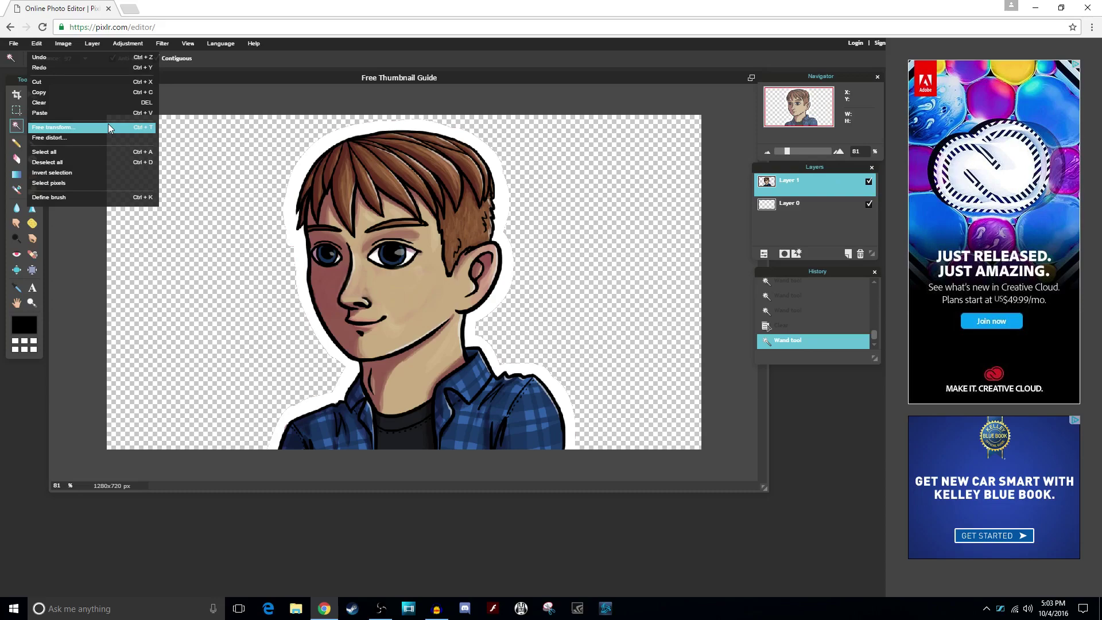
pyautogui.click(108, 122)
pyautogui.click(43, 46)
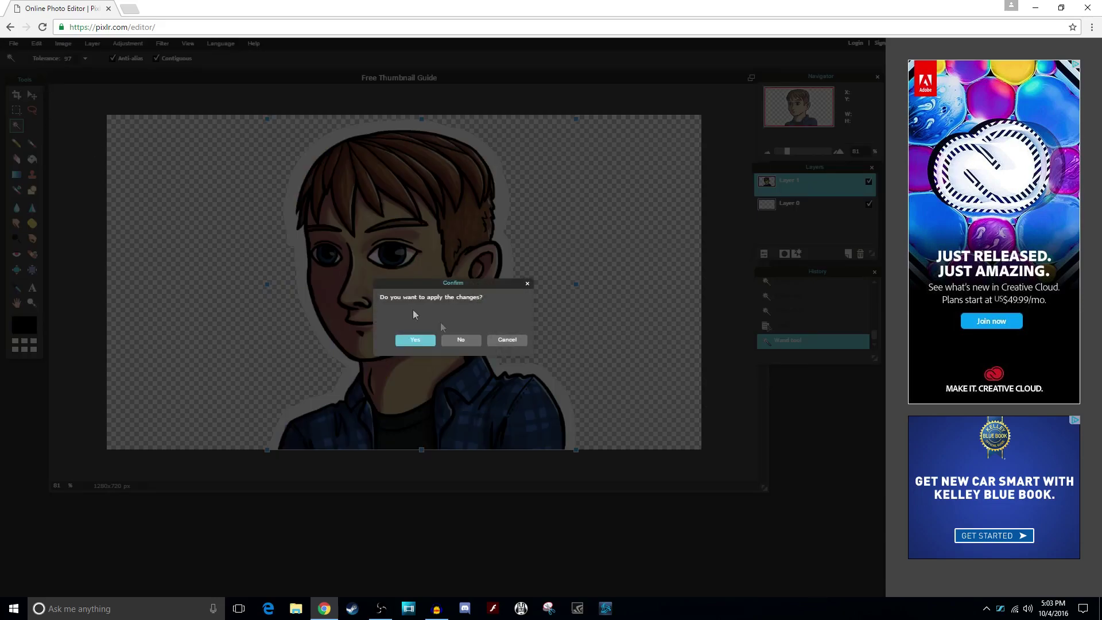
pyautogui.click(505, 342)
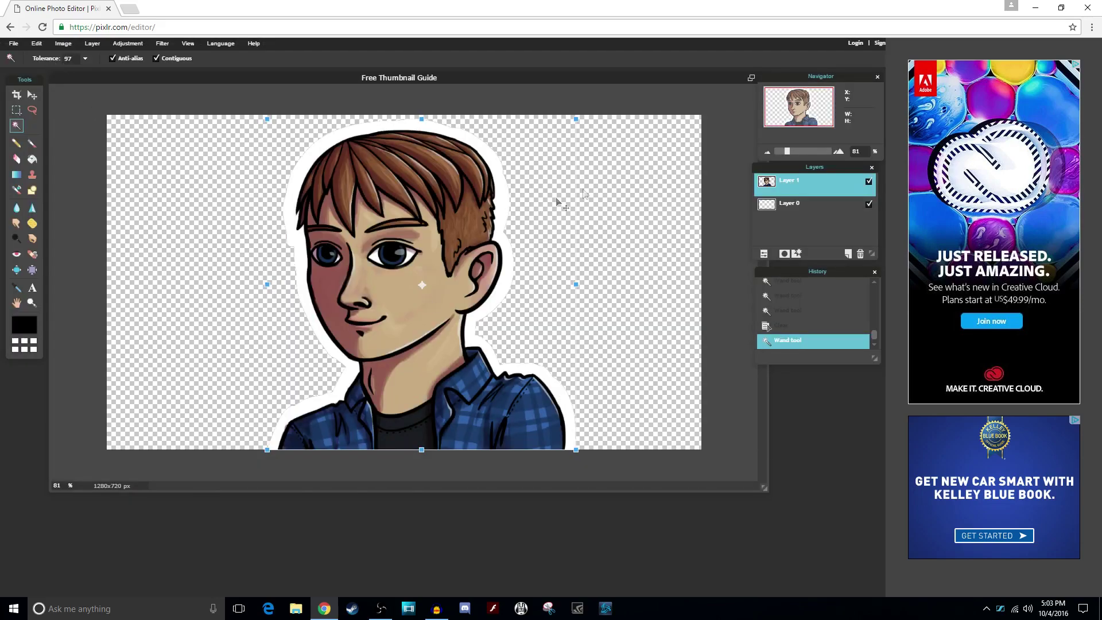
pyautogui.click(508, 169)
pyautogui.click(413, 342)
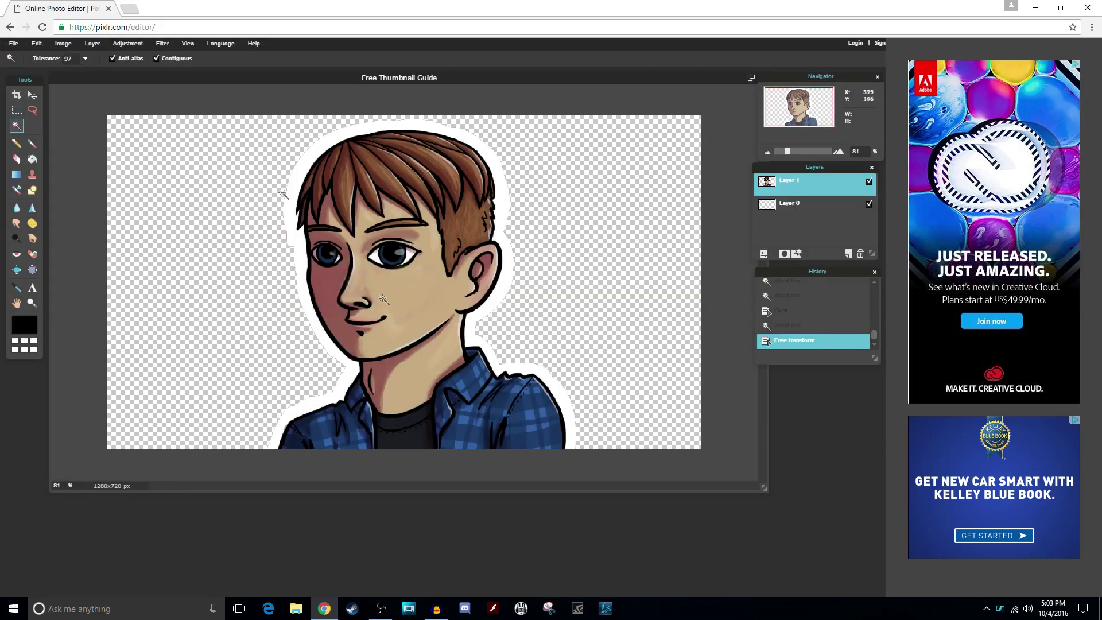
# - Try to shrink the portrait to about half its size around its centre with Free transform, discarding the change
pyautogui.click(36, 43)
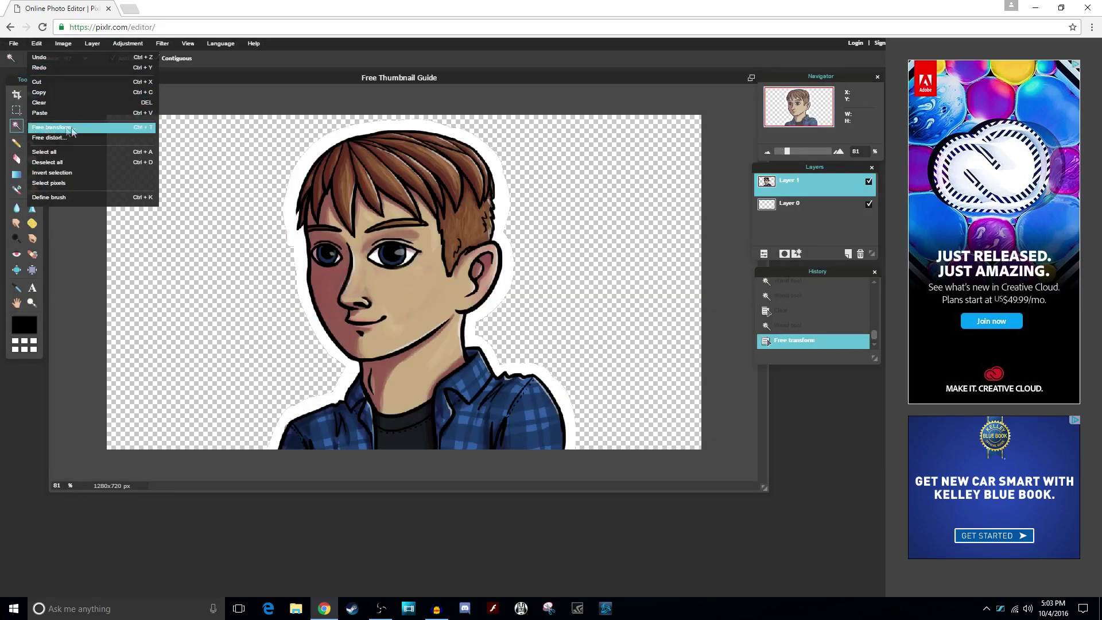
pyautogui.click(64, 127)
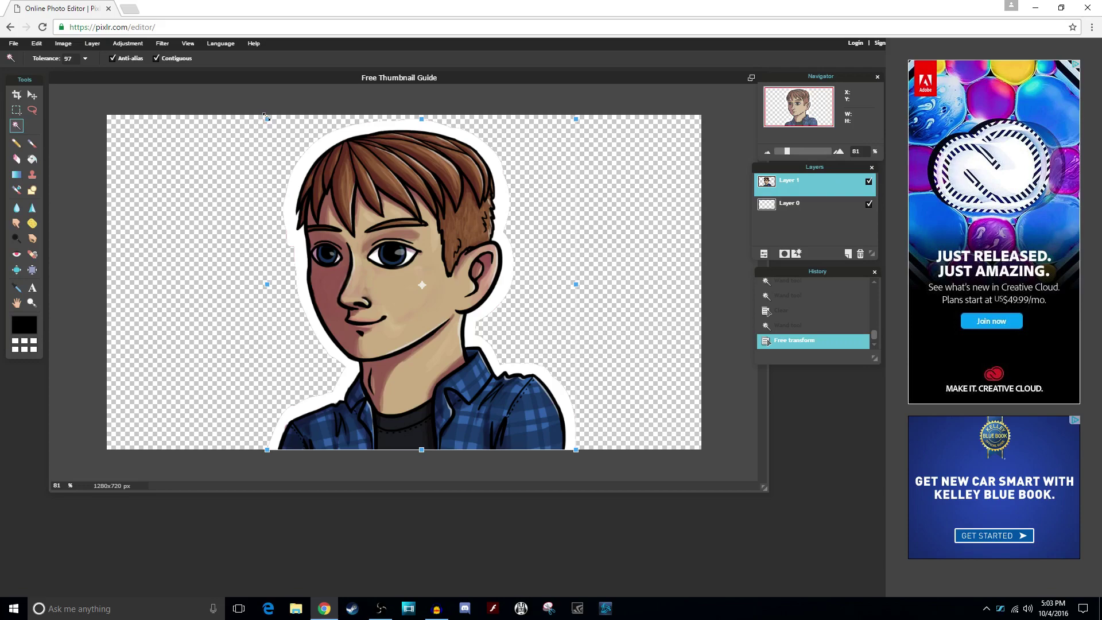
pyautogui.moveTo(265, 117); pyautogui.dragTo(495, 214)
pyautogui.click(374, 198)
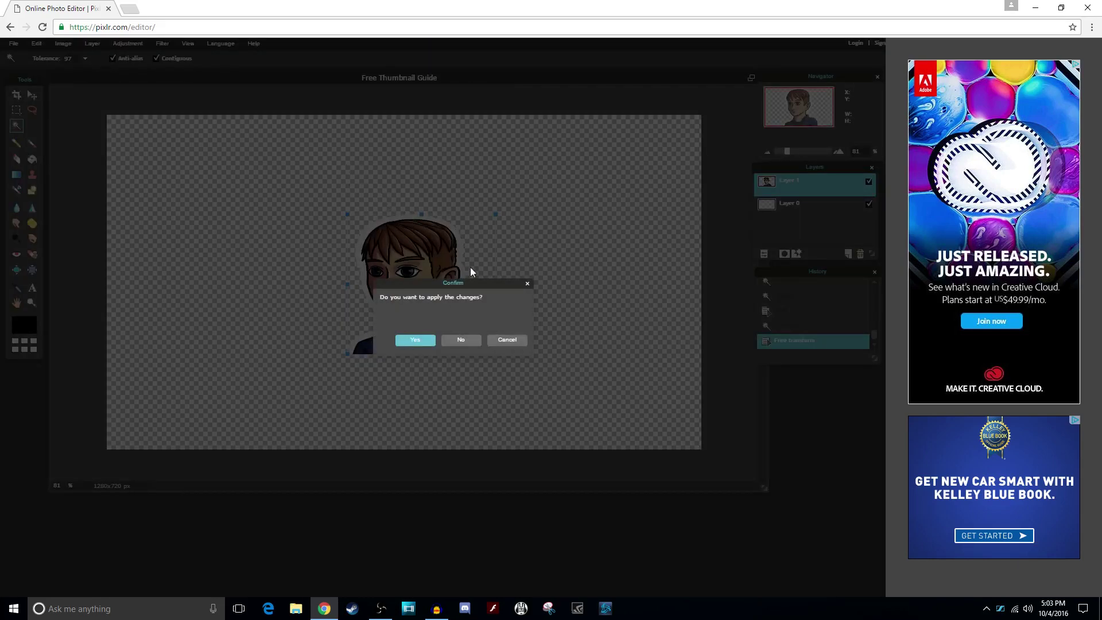
pyautogui.click(509, 339)
pyautogui.click(580, 204)
pyautogui.click(468, 340)
# - Scale the portrait to about 60% with Free transform, place it in the canvas's lower-right corner and apply the change
pyautogui.click(36, 43)
pyautogui.click(132, 148)
pyautogui.moveTo(263, 117); pyautogui.dragTo(330, 187)
pyautogui.moveTo(412, 231); pyautogui.dragTo(604, 302)
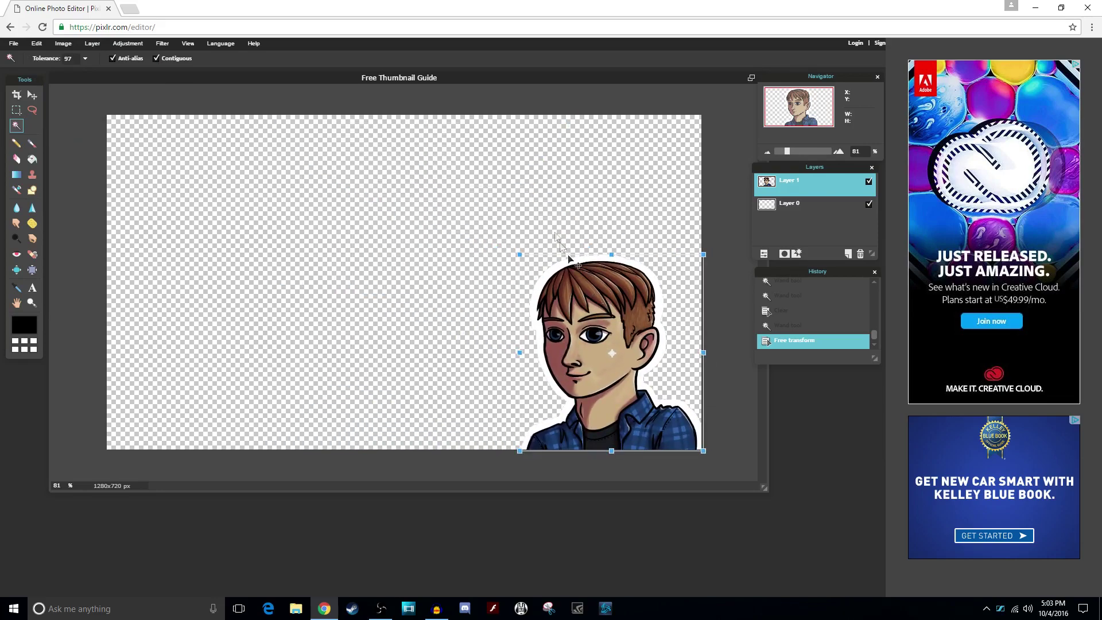
pyautogui.click(422, 320)
pyautogui.click(415, 340)
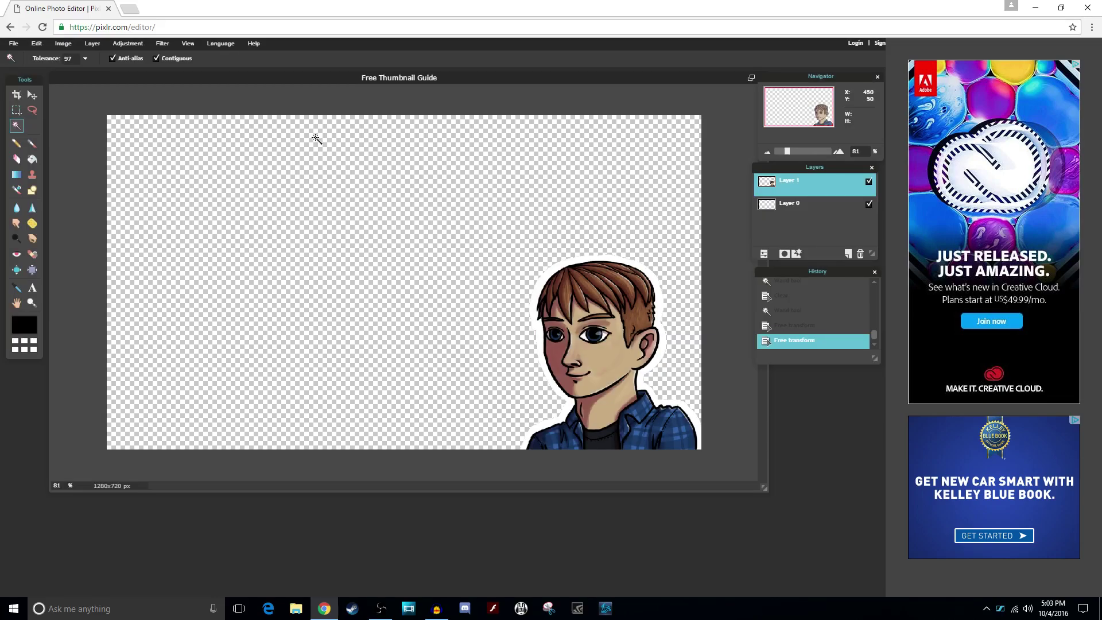
# - Fill Layer 0 with the blue-red-yellow preset as a linear gradient running from the canvas's right edge to its left edge
pyautogui.click(789, 205)
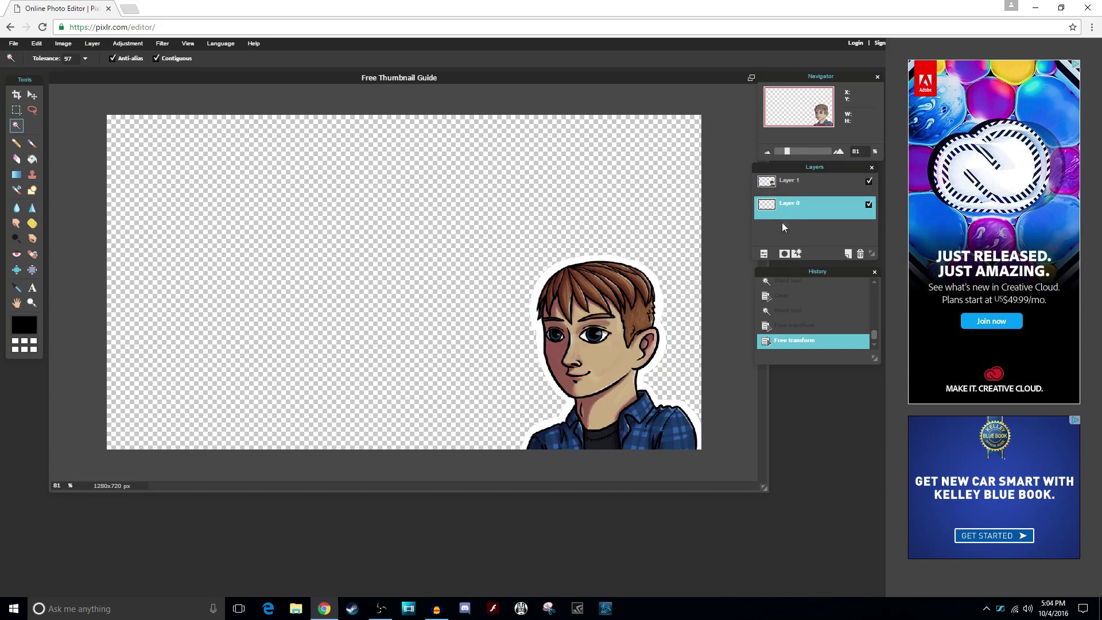
pyautogui.click(17, 175)
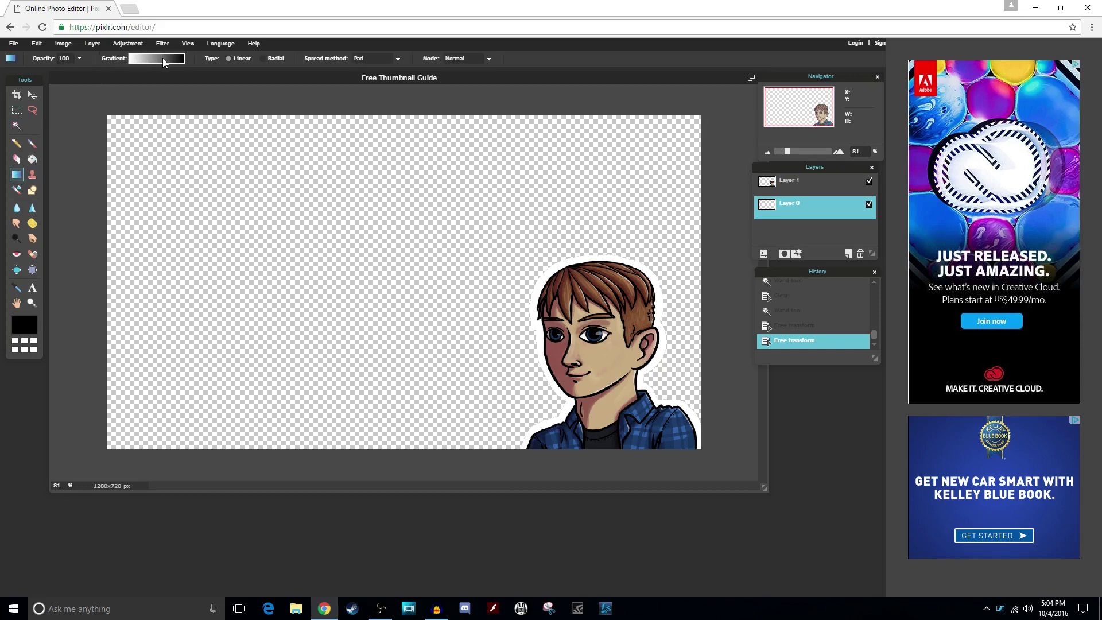
pyautogui.click(155, 61)
pyautogui.scroll(-1, 230, 189)
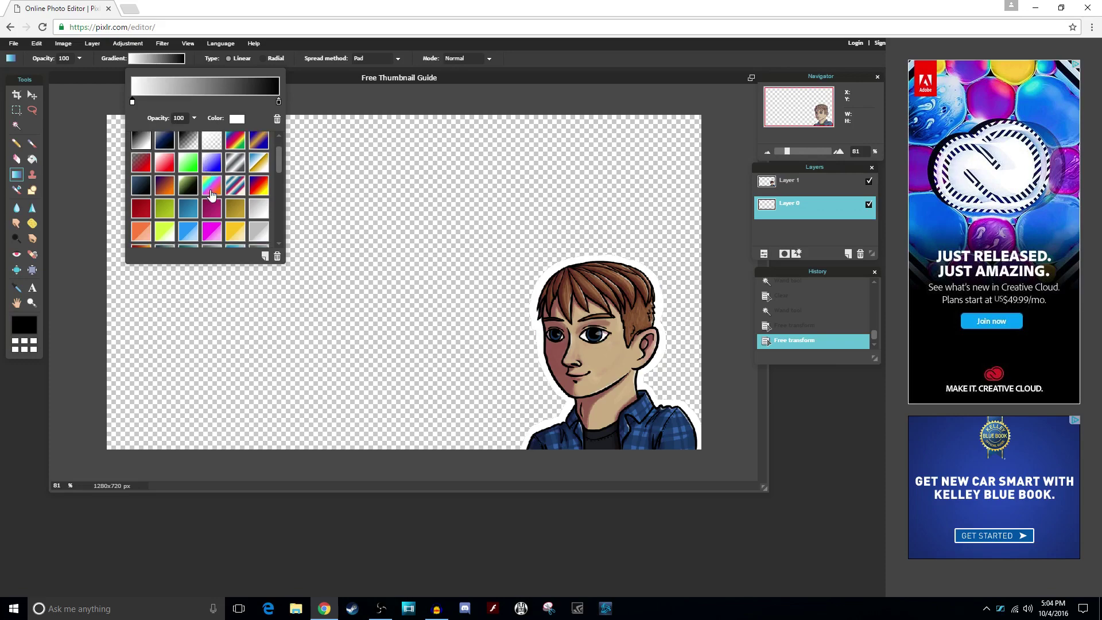
pyautogui.scroll(1, 240, 212)
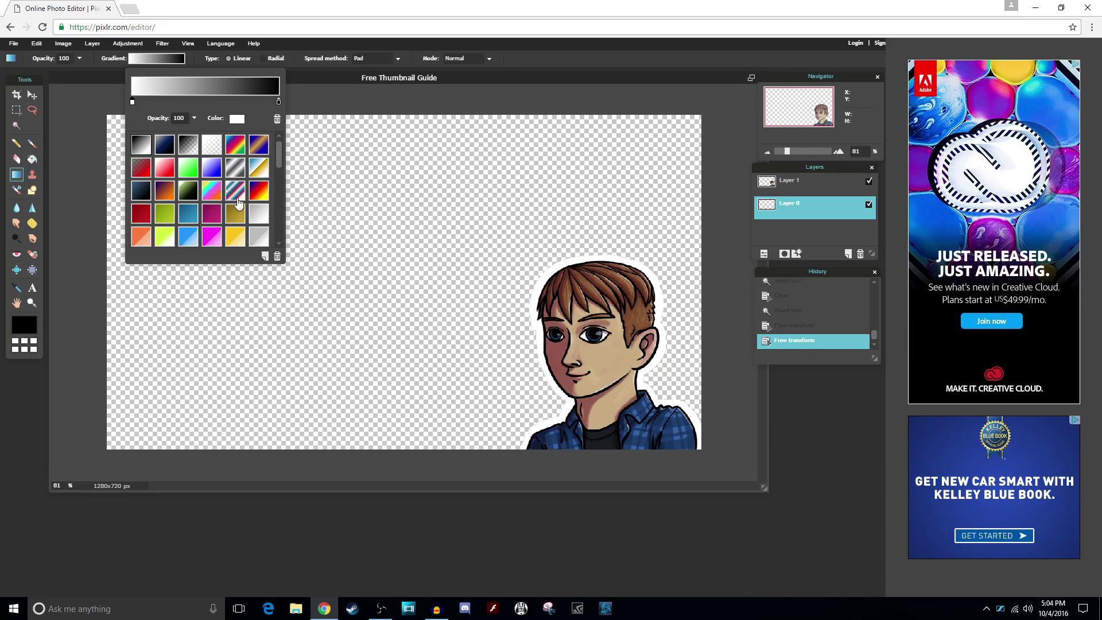
pyautogui.click(258, 197)
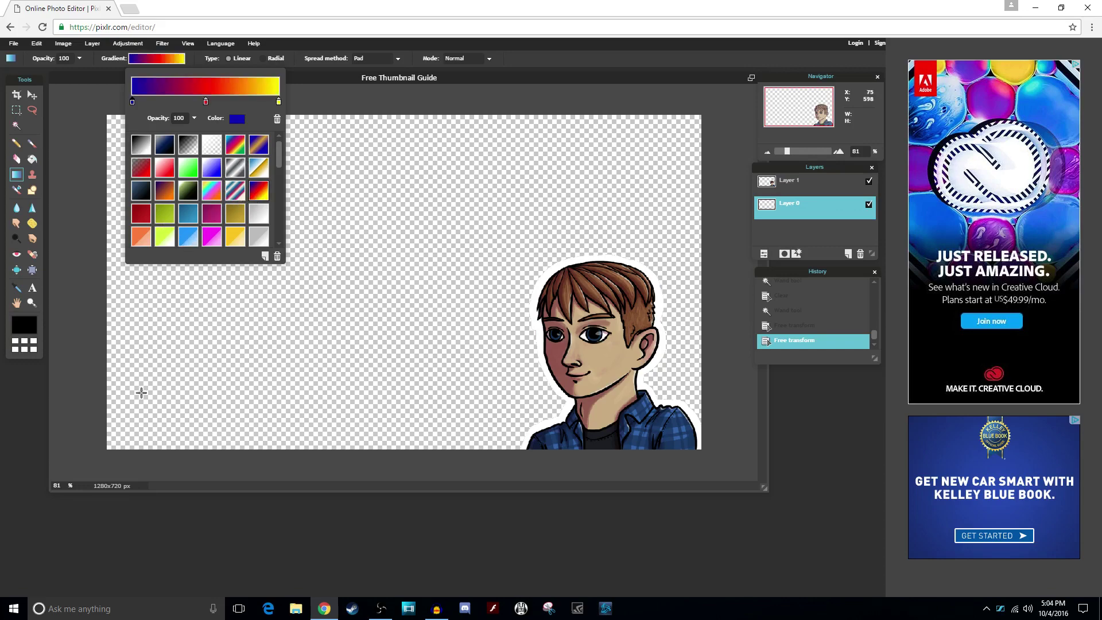
pyautogui.click(110, 445)
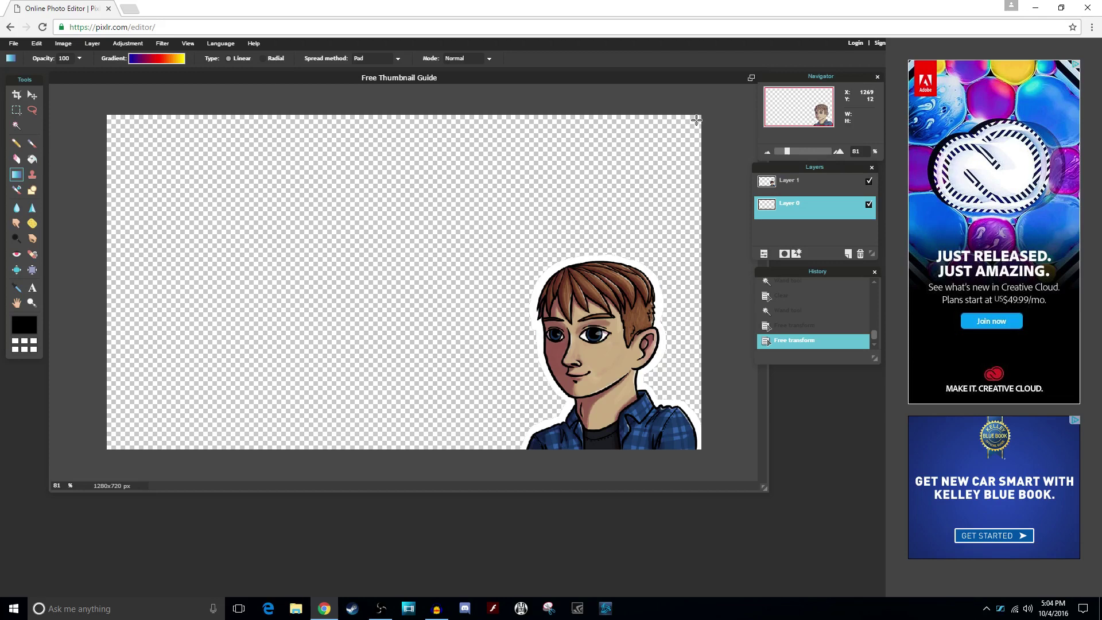
pyautogui.moveTo(700, 198); pyautogui.dragTo(128, 229)
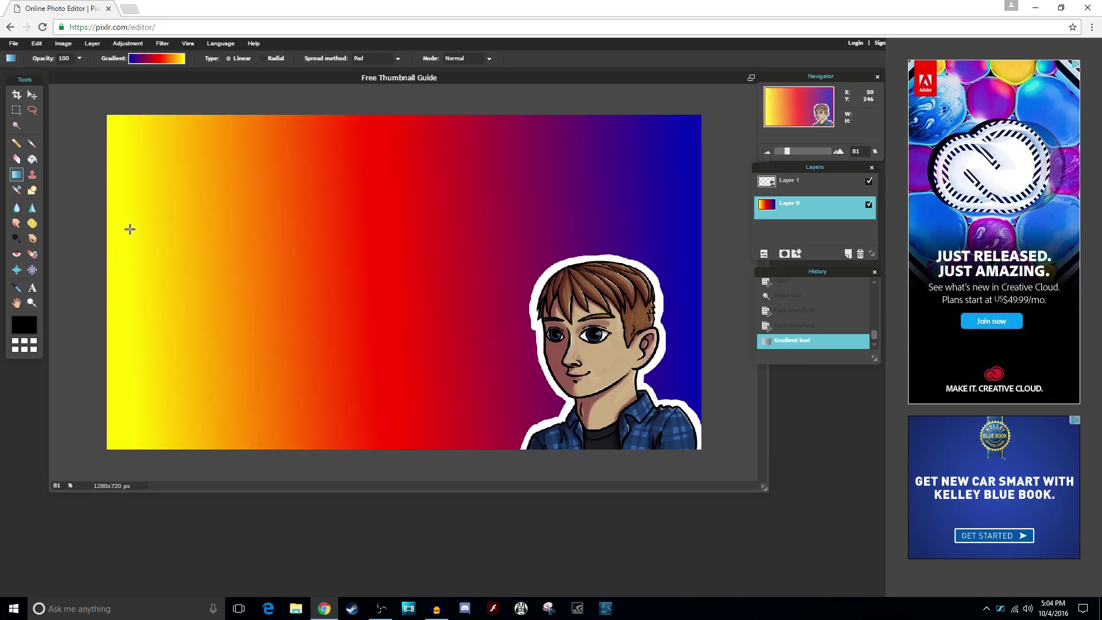
# - Try to rotate the gradient layer counterclockwise and enlarge it well beyond the canvas with Free transform, discarding the change
pyautogui.click(37, 44)
pyautogui.click(73, 130)
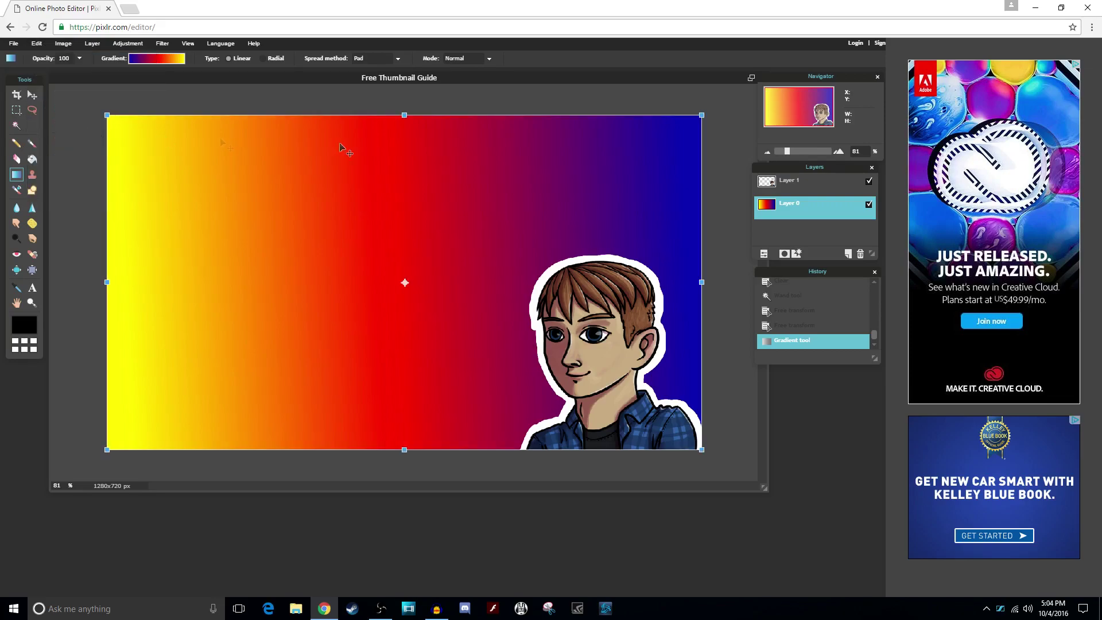
pyautogui.moveTo(688, 109); pyautogui.dragTo(627, 37)
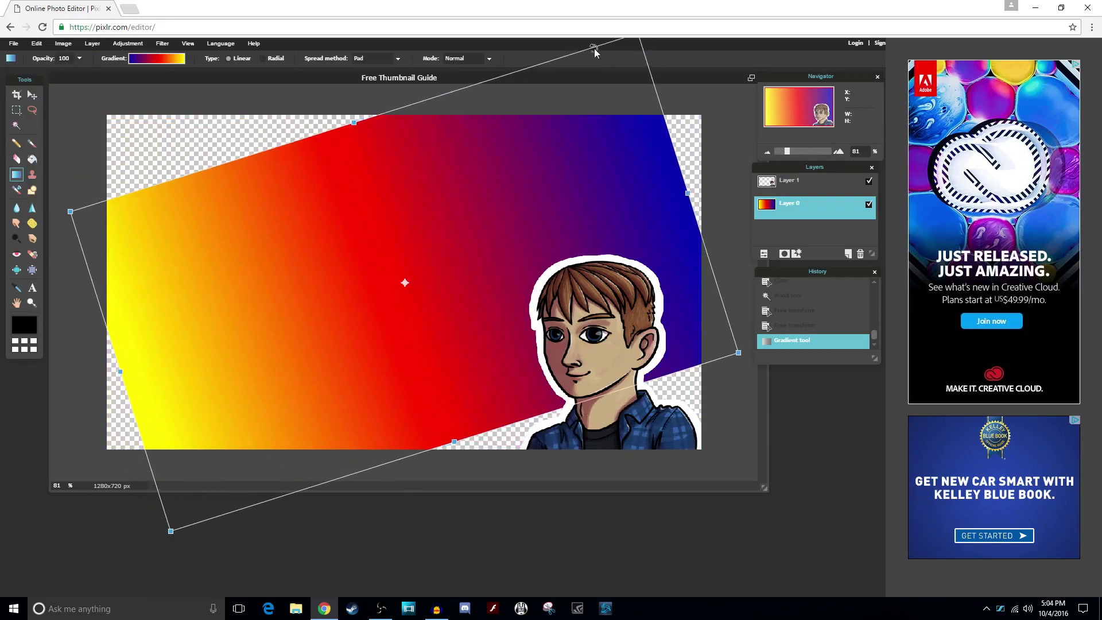
pyautogui.moveTo(738, 351); pyautogui.dragTo(958, 429)
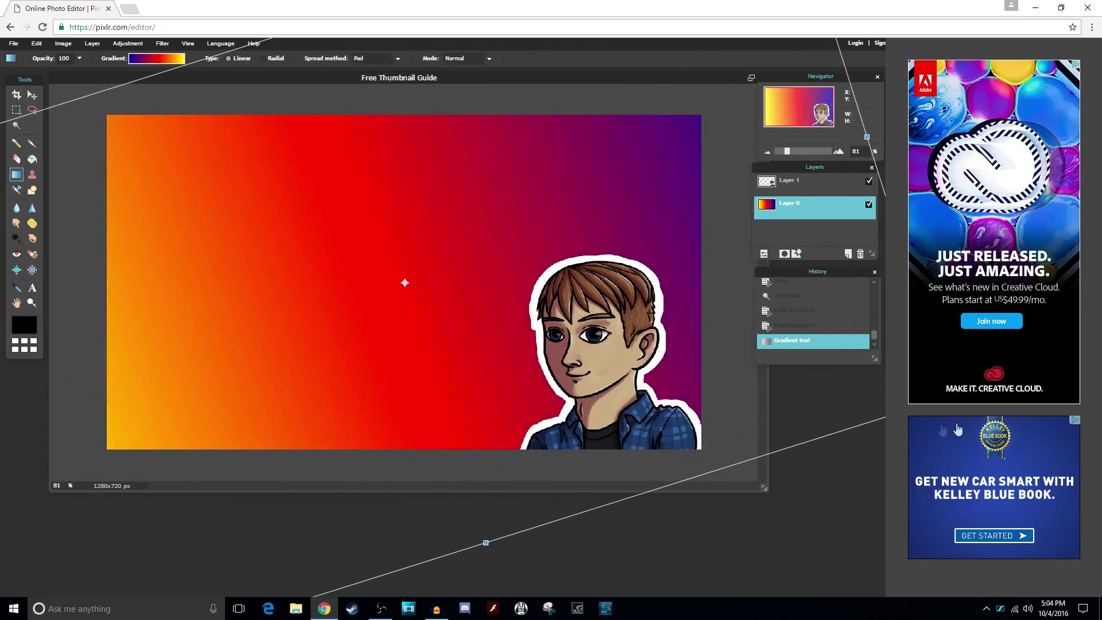
pyautogui.click(662, 536)
pyautogui.press('Return')
pyautogui.press('Return')
pyautogui.click(457, 340)
# - Rotate the gradient layer slightly counterclockwise, enlarge it to cover the whole canvas and apply the transformation
pyautogui.click(36, 43)
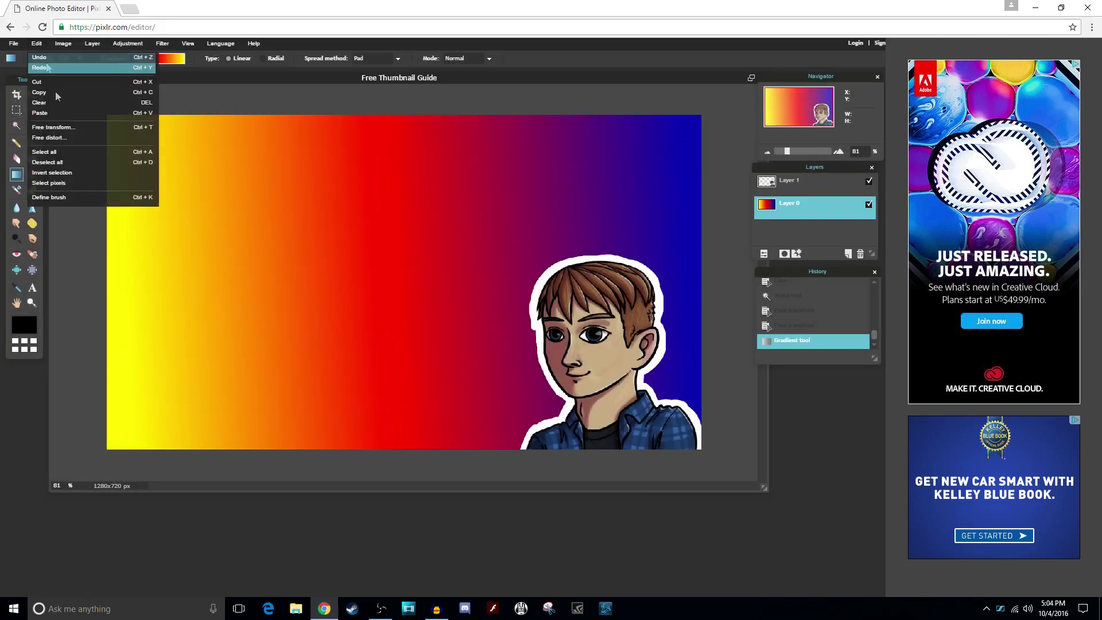
pyautogui.click(81, 129)
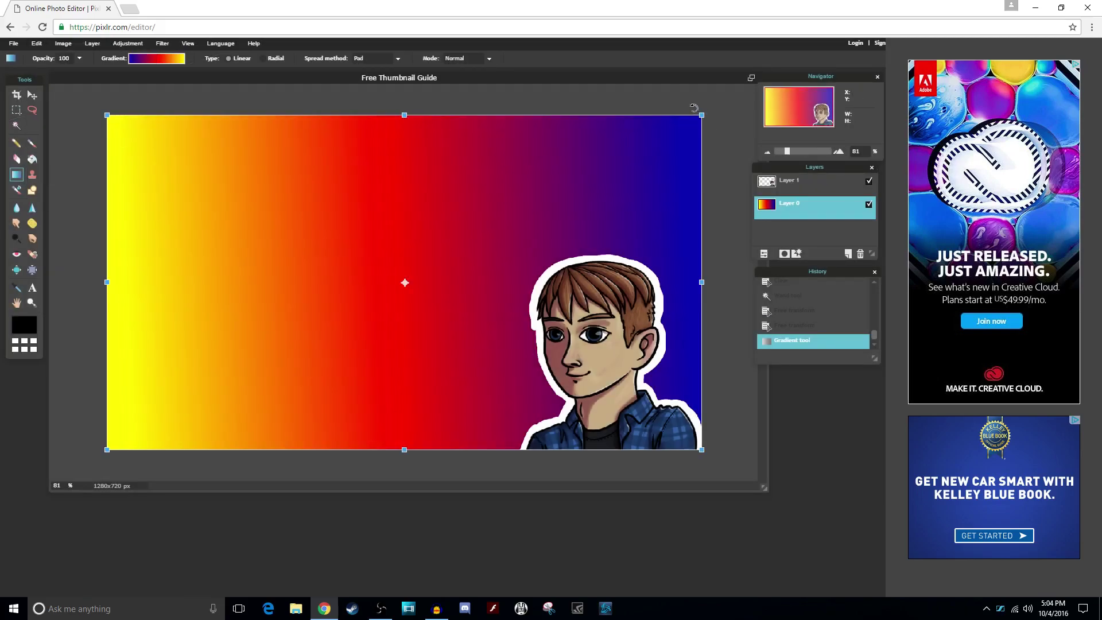
pyautogui.moveTo(691, 106); pyautogui.dragTo(739, 38)
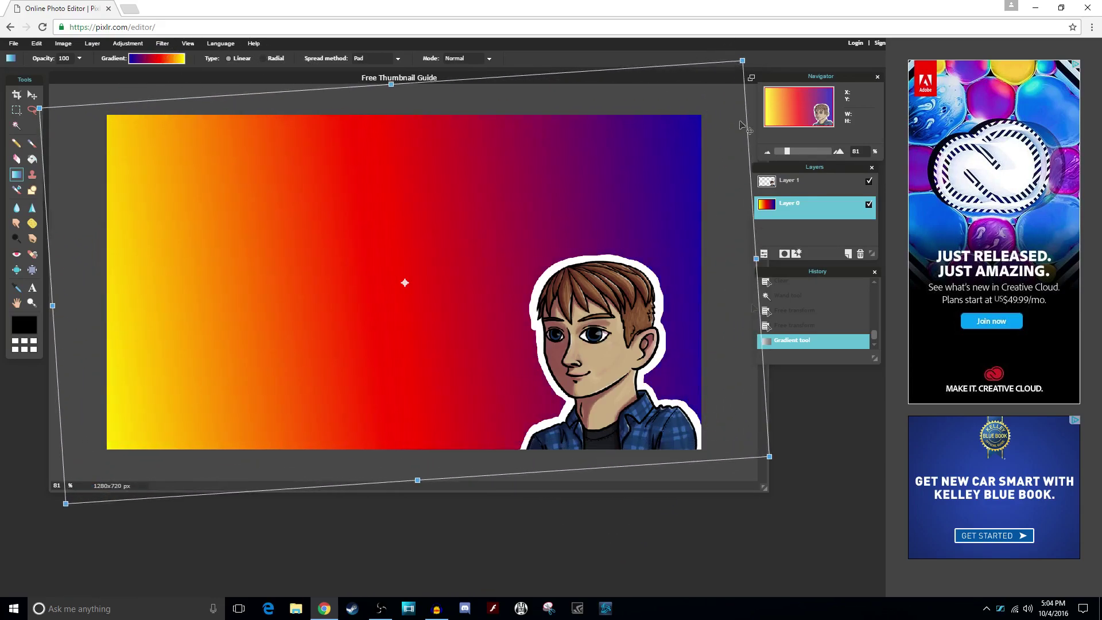
pyautogui.moveTo(766, 457); pyautogui.dragTo(840, 429)
pyautogui.click(804, 491)
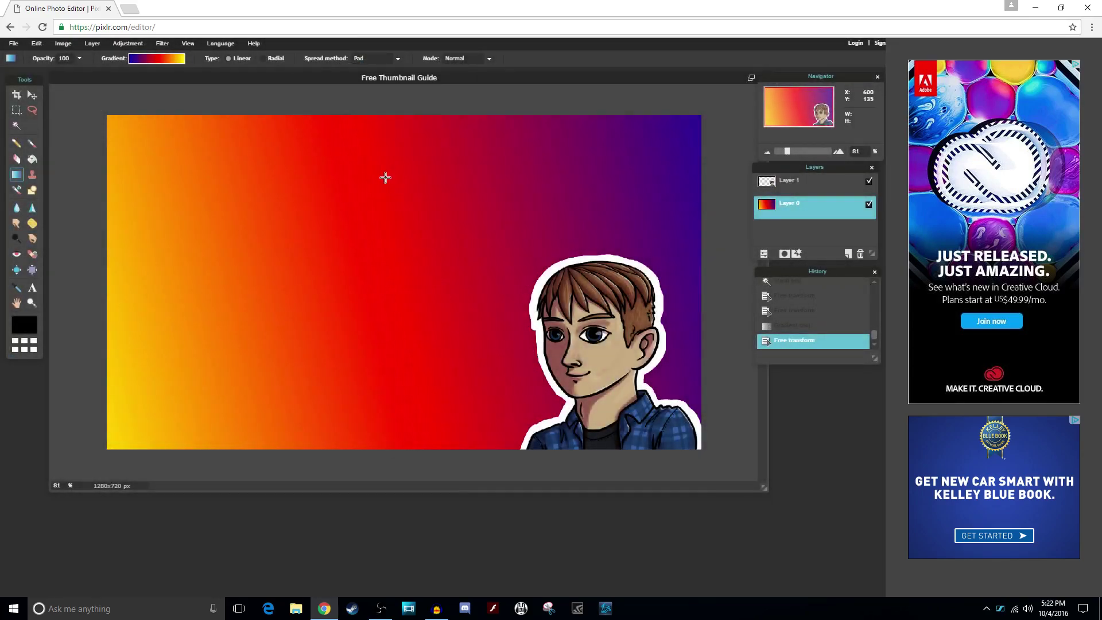
# - Adjust the gradient layer's Hue & Saturation with hue -14 and saturation -8, and fine-tune its lightness
pyautogui.click(125, 47)
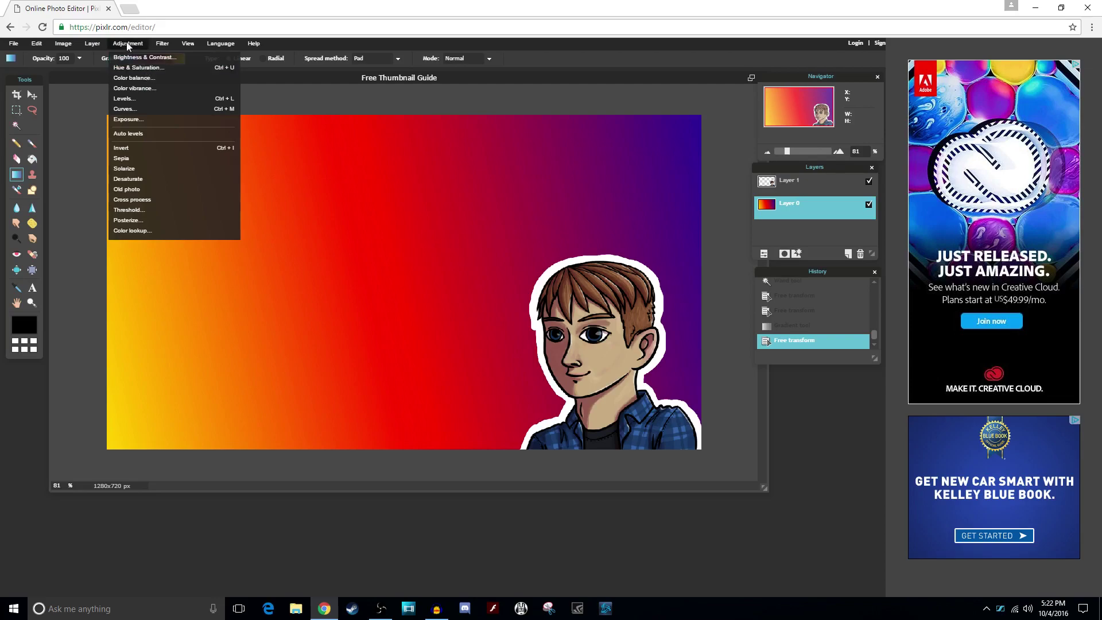
pyautogui.click(147, 70)
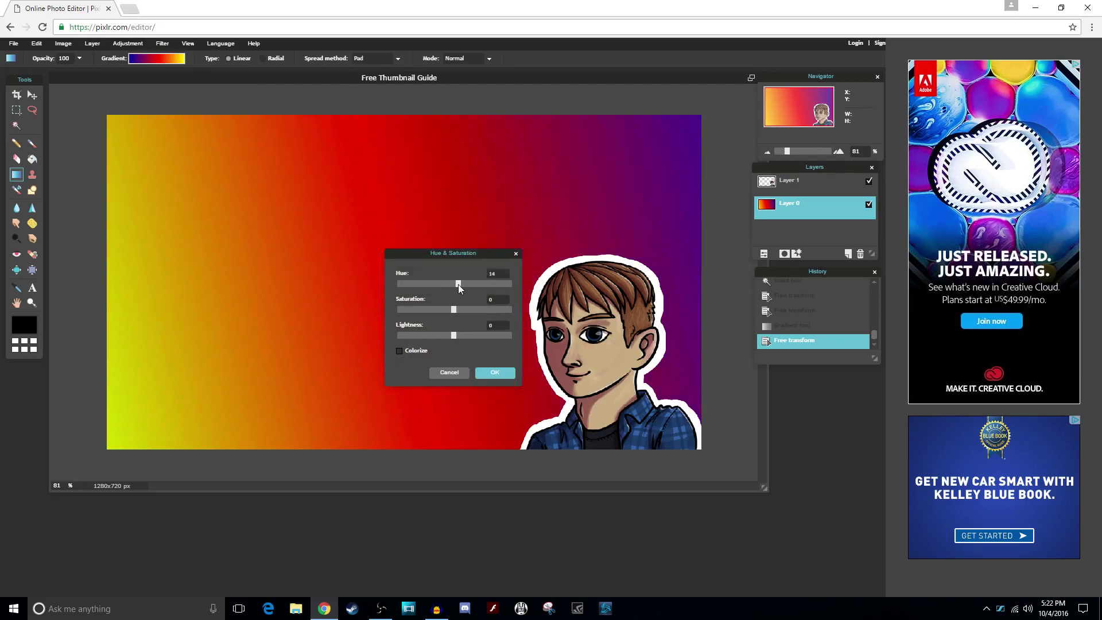
pyautogui.moveTo(465, 285)
pyautogui.mouseDown()
pyautogui.moveTo(506, 288)
pyautogui.moveTo(455, 287)
pyautogui.mouseUp()
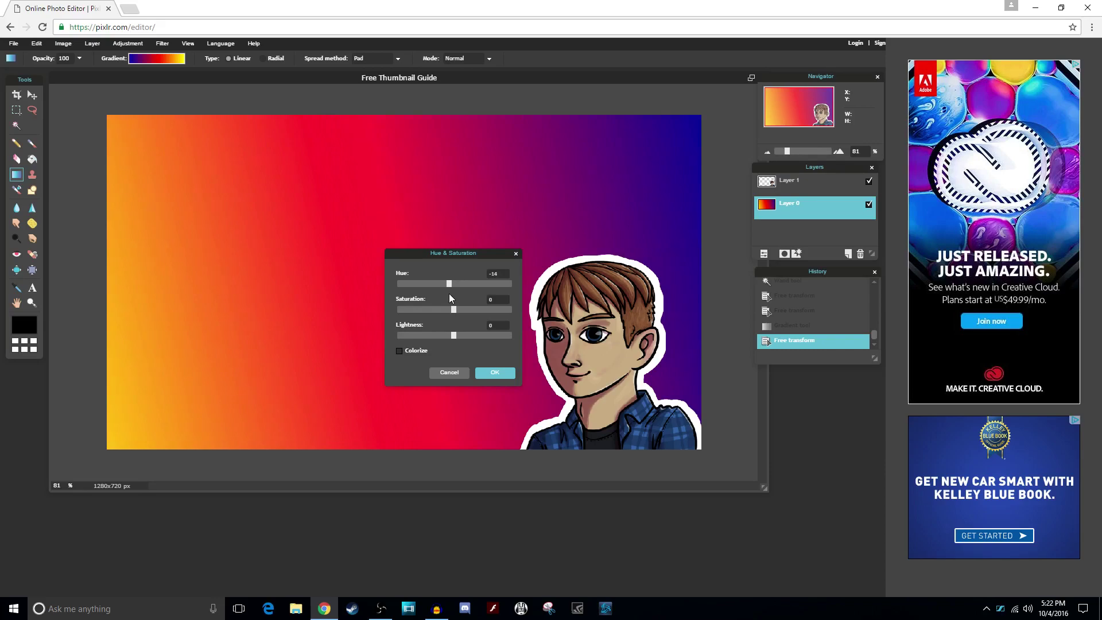
pyautogui.moveTo(455, 310)
pyautogui.mouseDown()
pyautogui.moveTo(481, 315)
pyautogui.moveTo(446, 322)
pyautogui.mouseUp()
pyautogui.moveTo(457, 338); pyautogui.dragTo(458, 339)
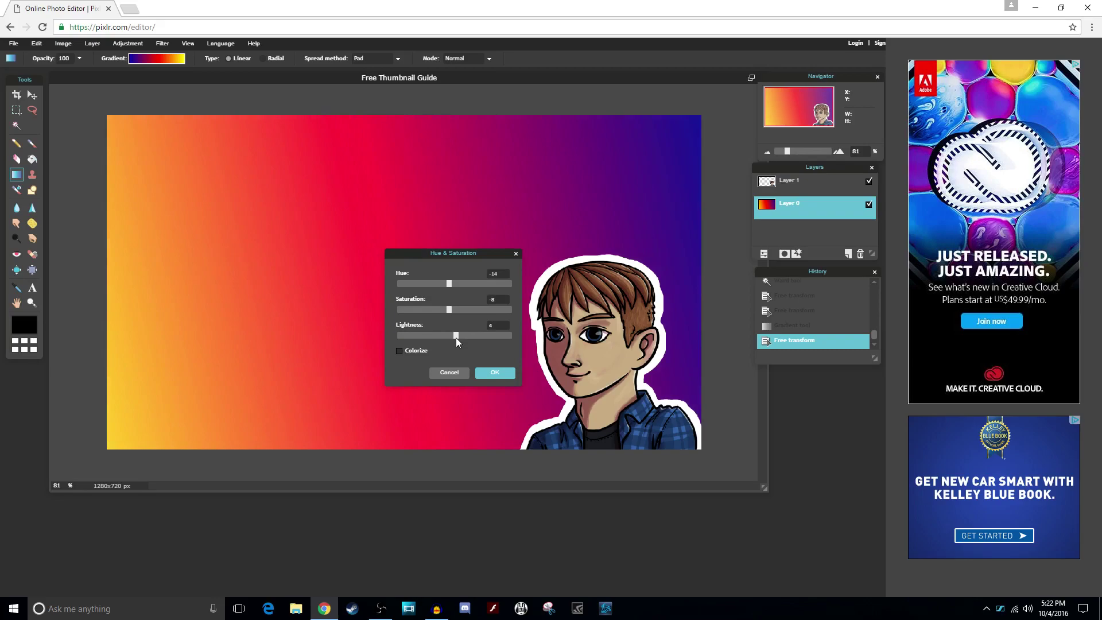
pyautogui.moveTo(451, 343); pyautogui.dragTo(455, 340)
pyautogui.click(487, 374)
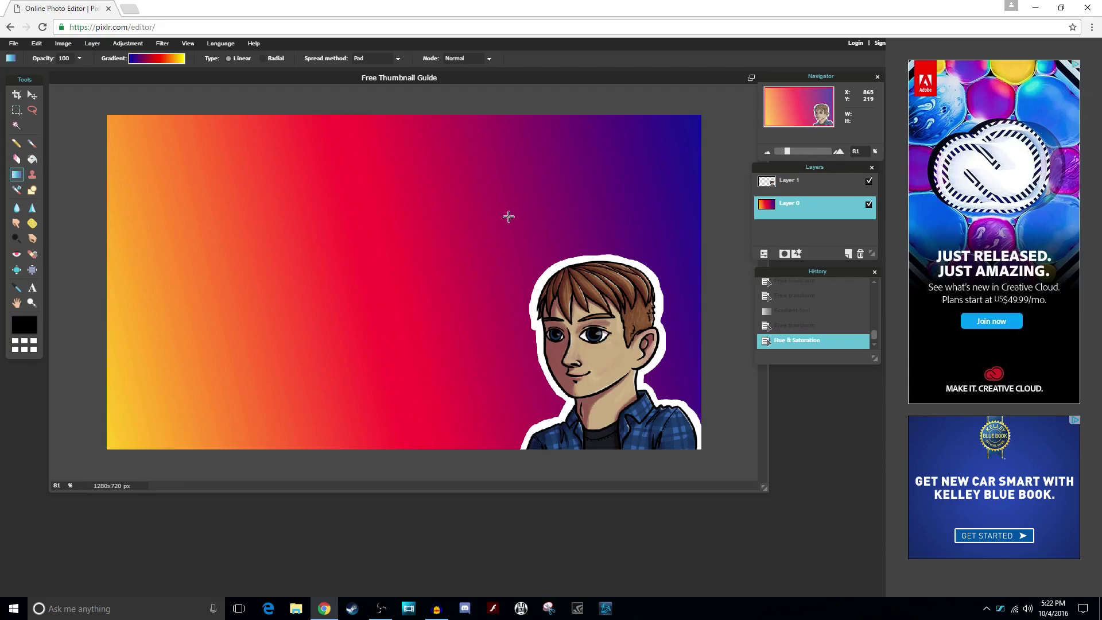